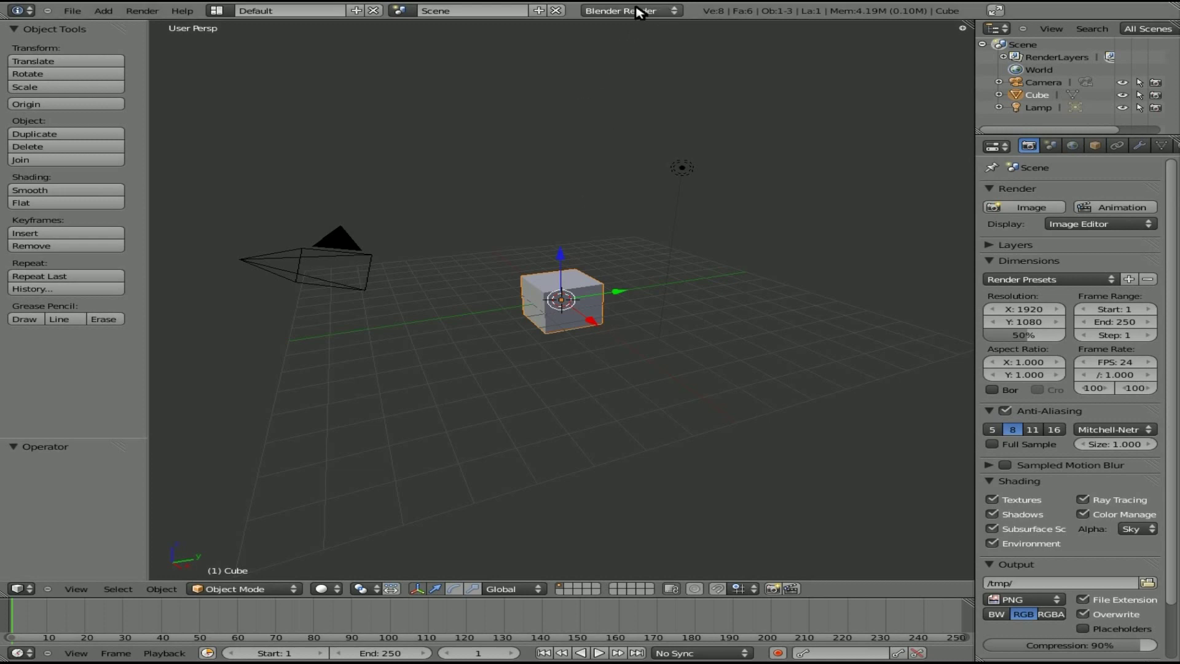
Switch the render engine to Blender Game and the screen layout to Game Logic.
left_click(656, 11)
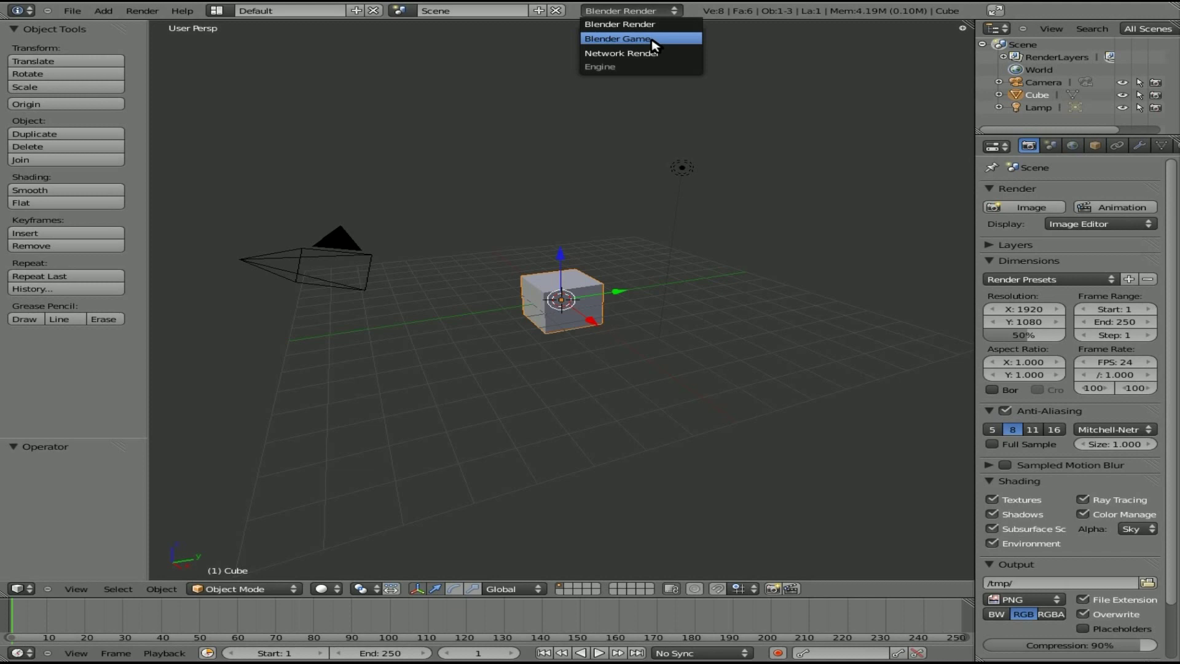
left_click(654, 41)
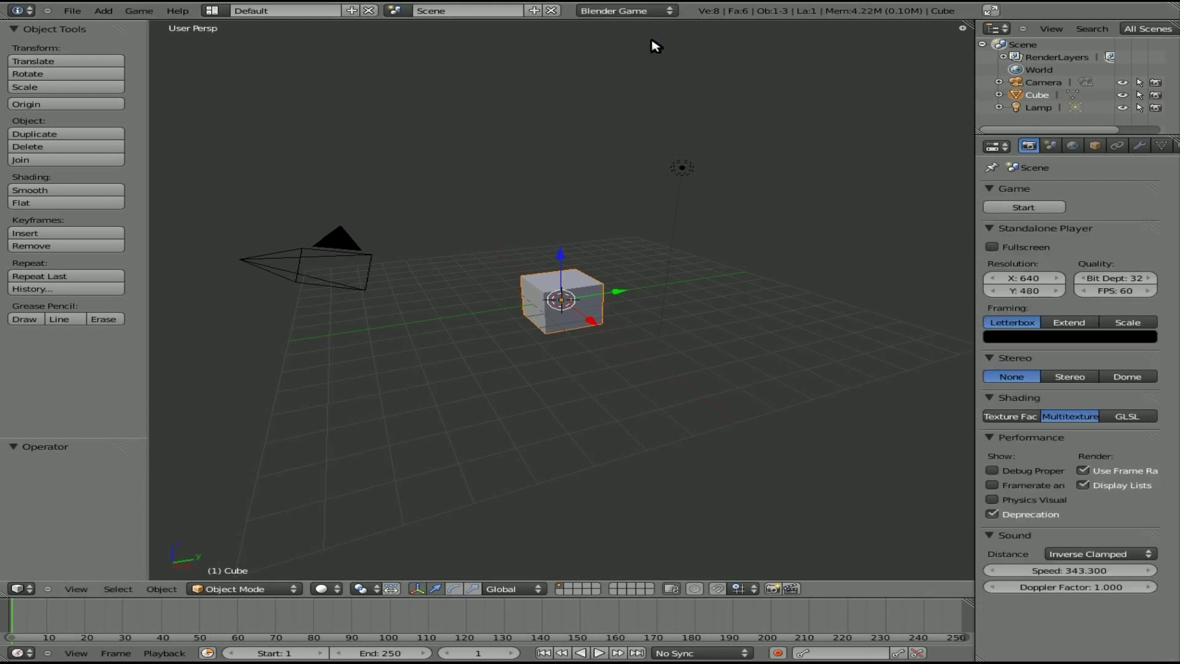
left_click(213, 11)
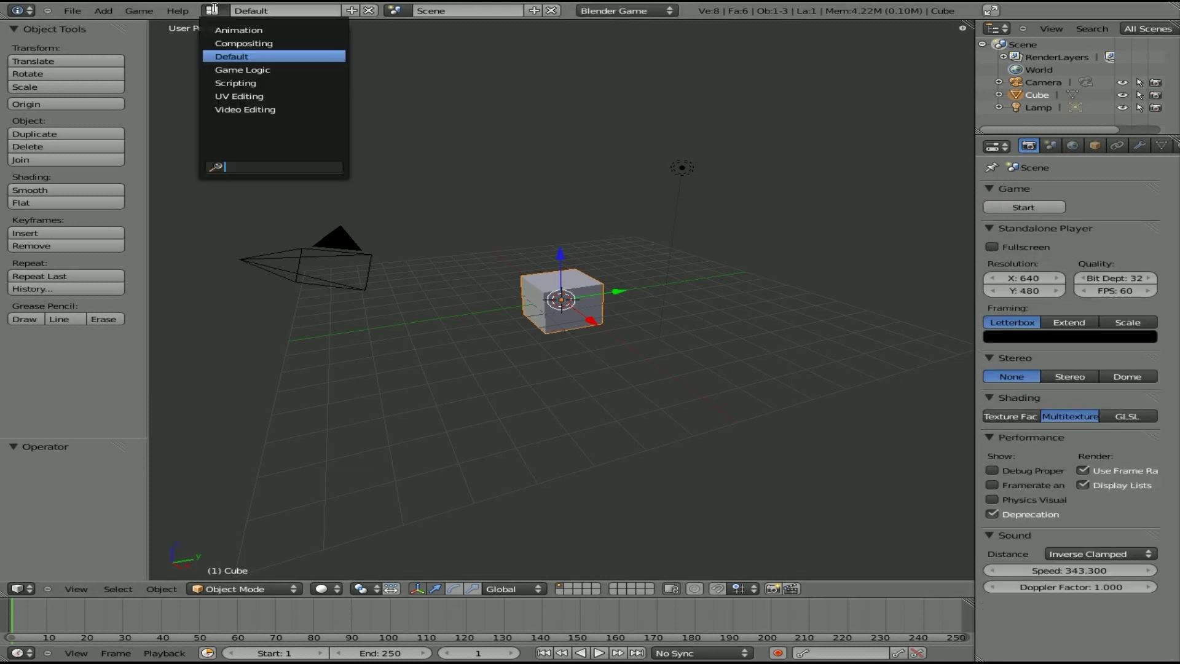
left_click(276, 69)
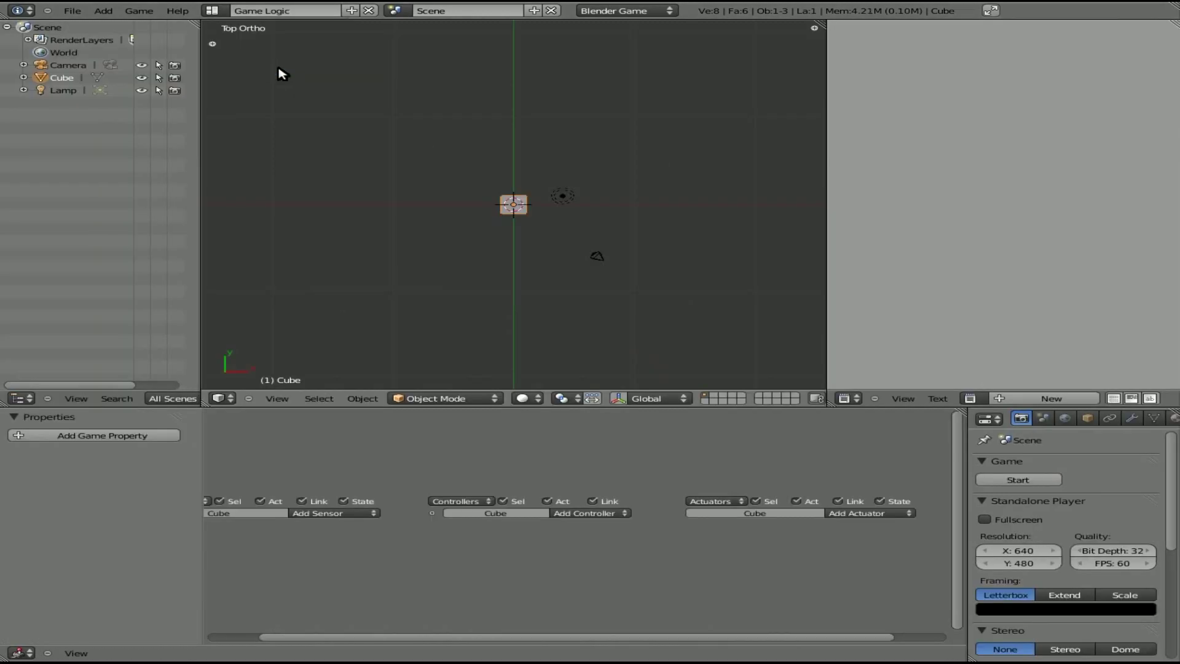
Split the 3D view into two stacked views with the camera view in the lower one.
left_click_drag(821, 21, 809, 195)
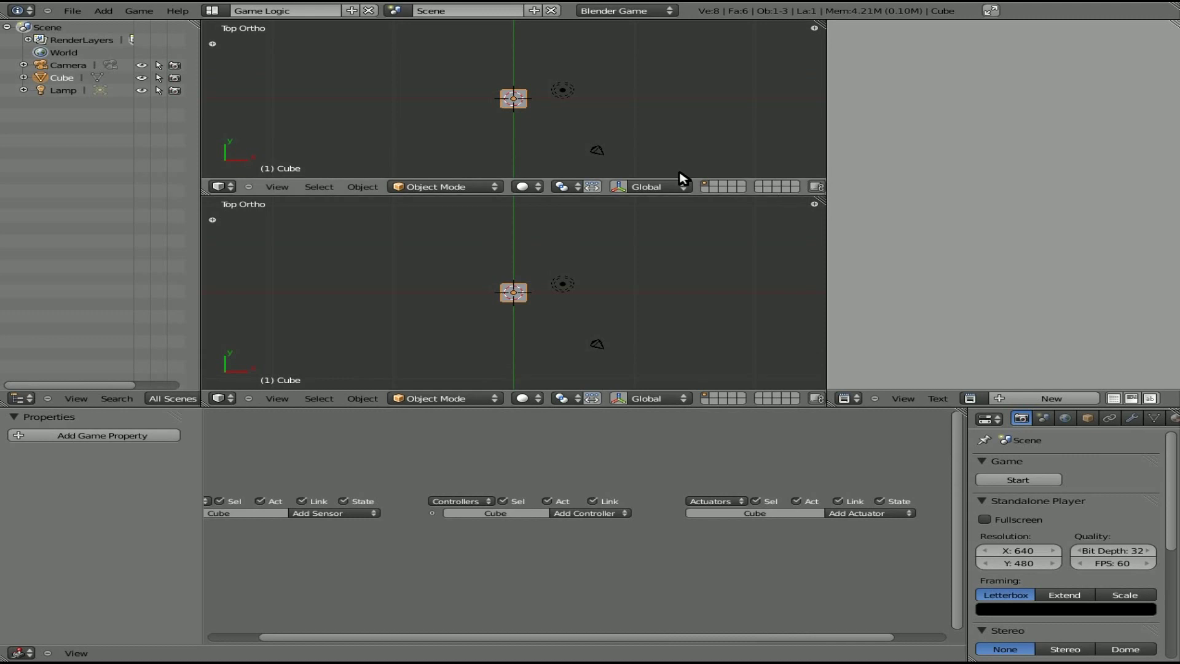
key("KP_0")
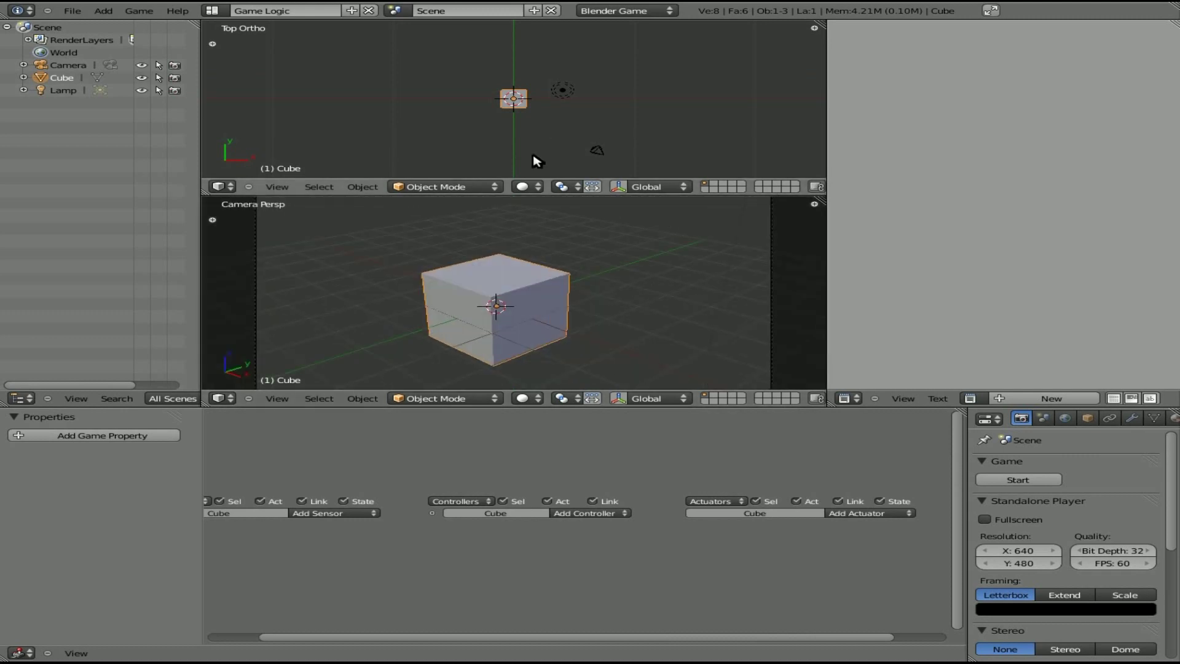
key("space")
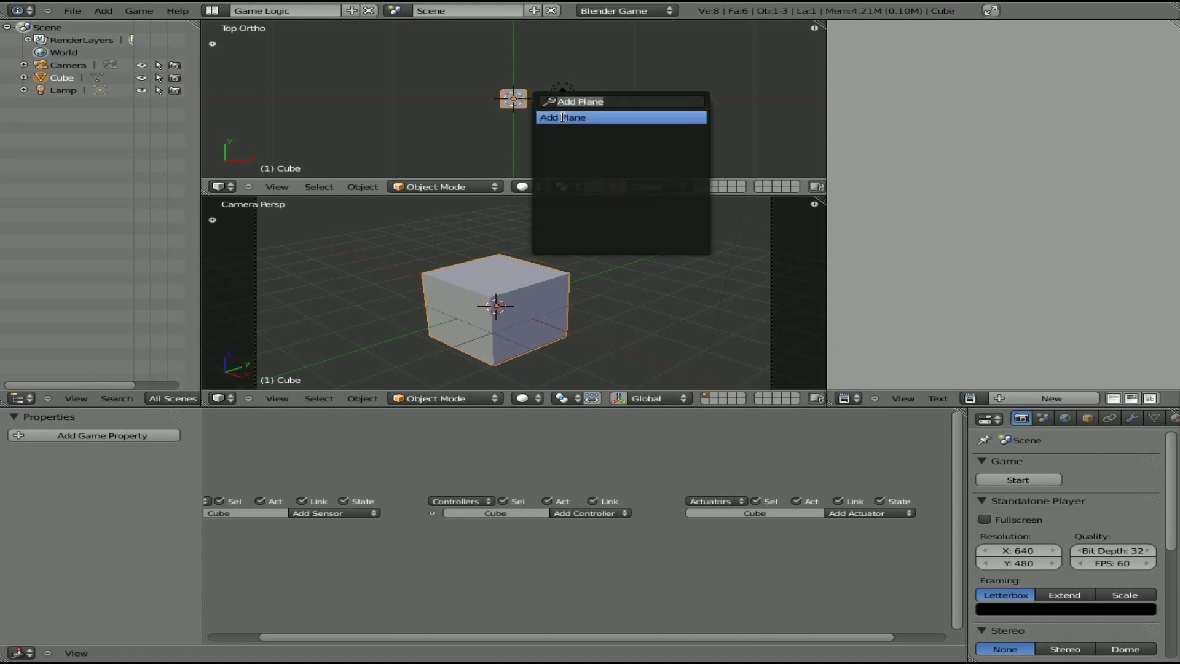
Add a plane, scale it up greatly, and lower it beneath the cube as the ground.
left_click(562, 117)
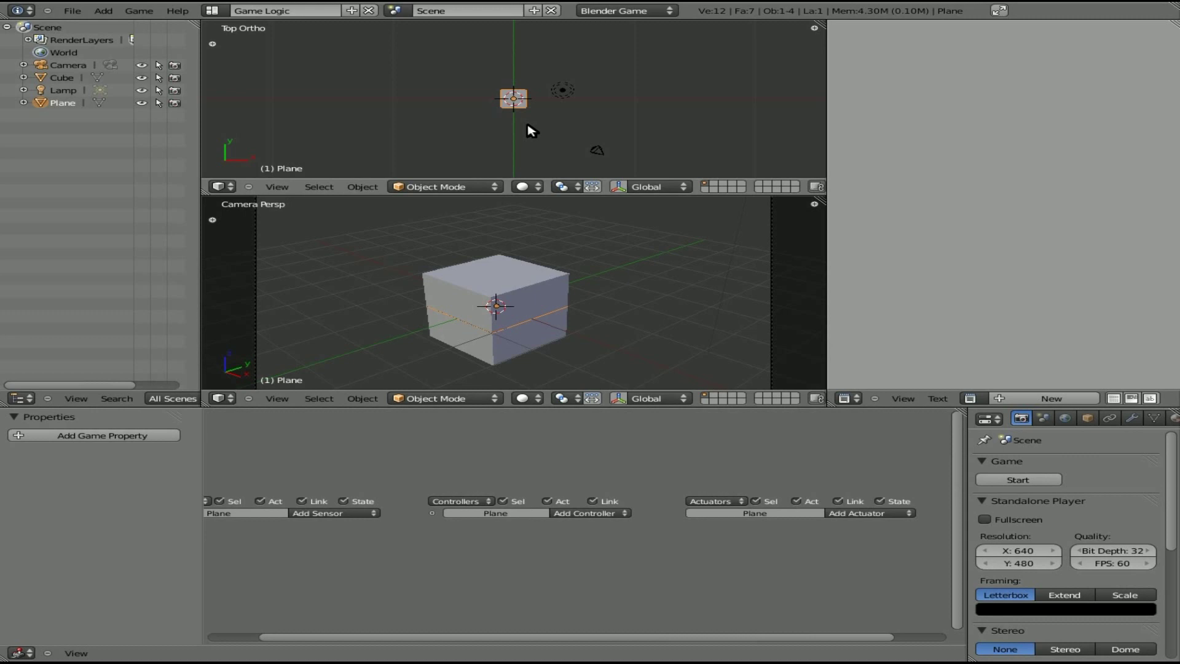
key("s")
left_click(799, 102)
key("KP_1")
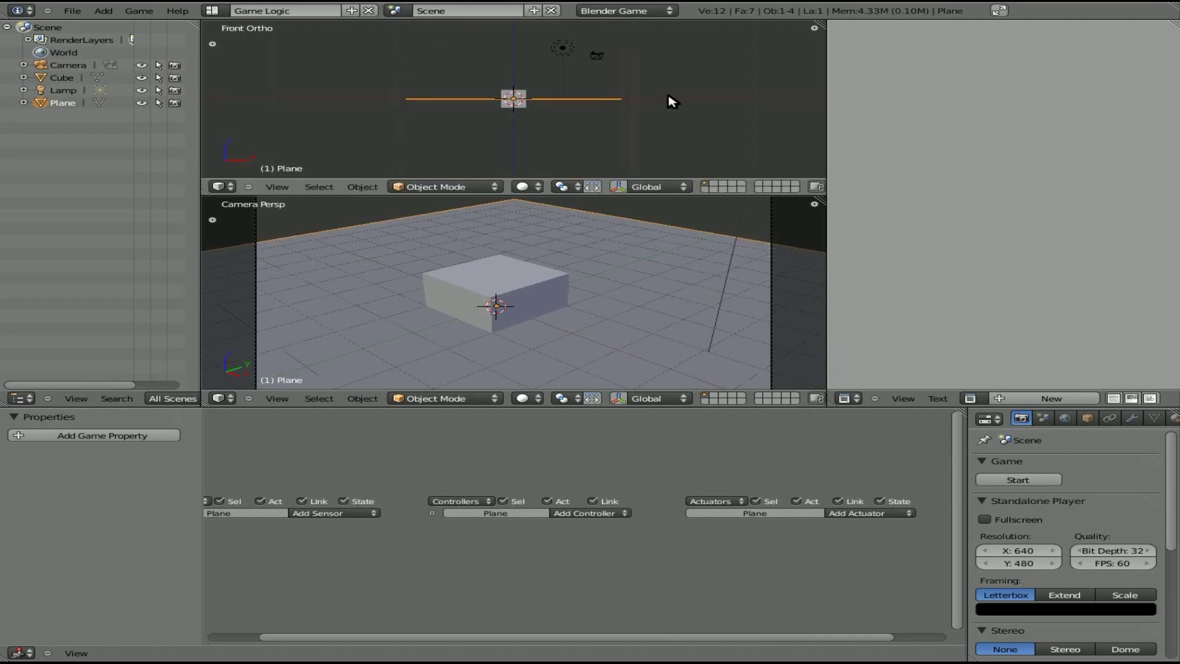
key("g")
key("z")
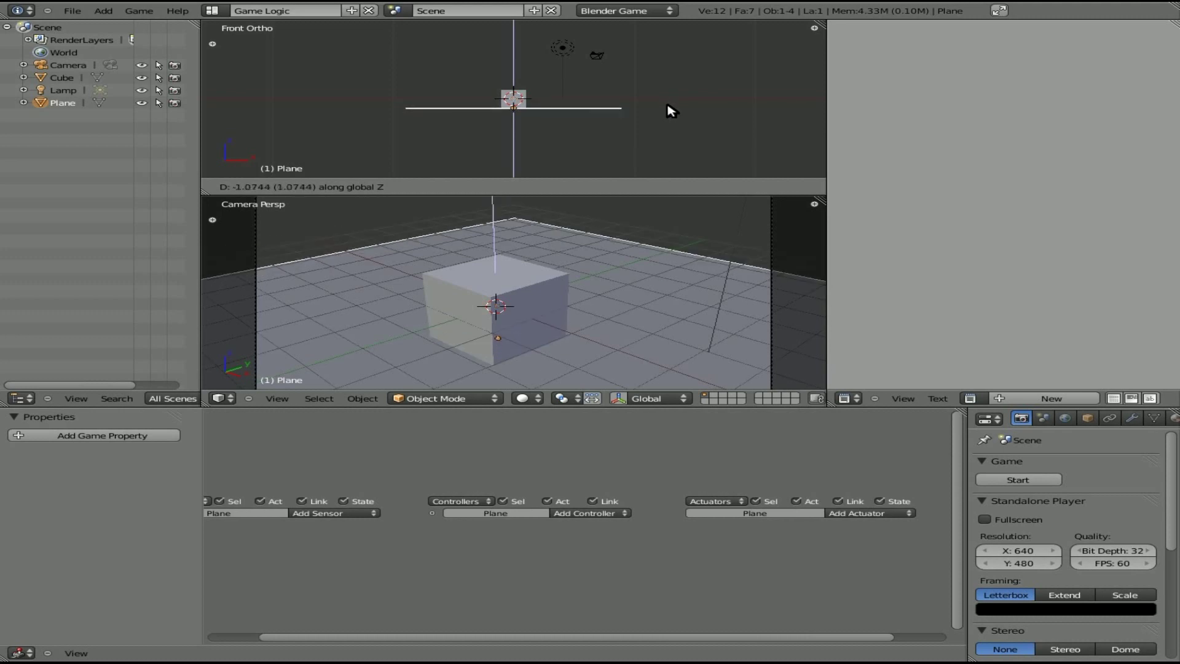
left_click(670, 111)
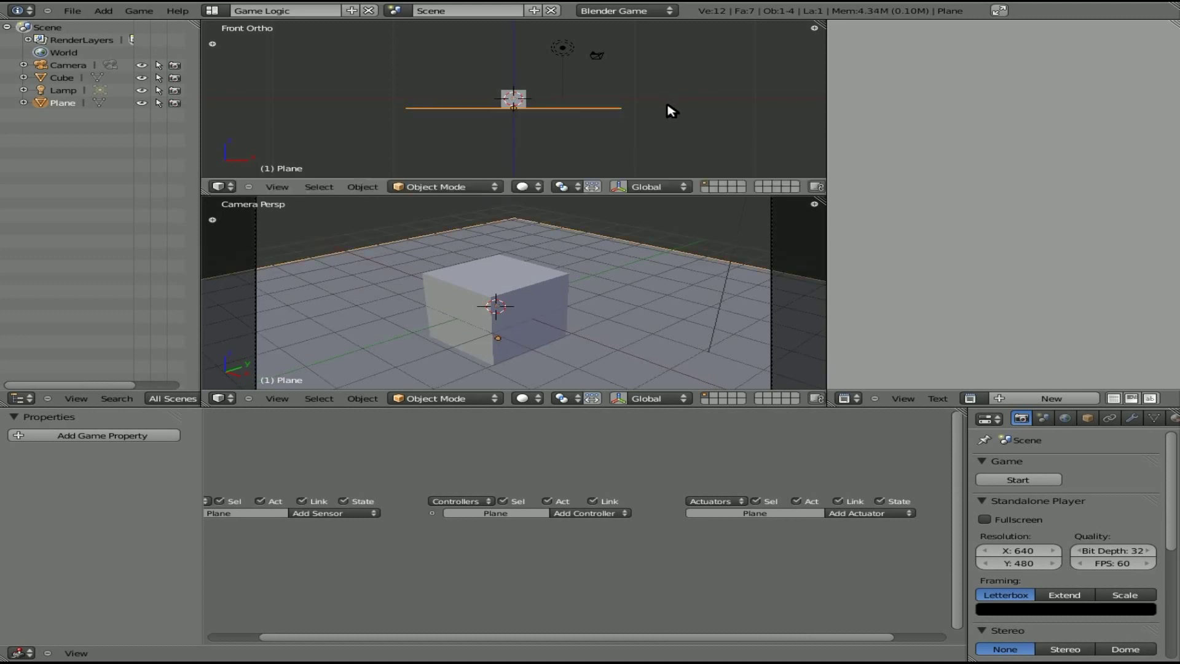
Duplicate the cube as Cube.001 beside the original, then reselect the original Cube.
right_click(520, 91)
key("KP_7")
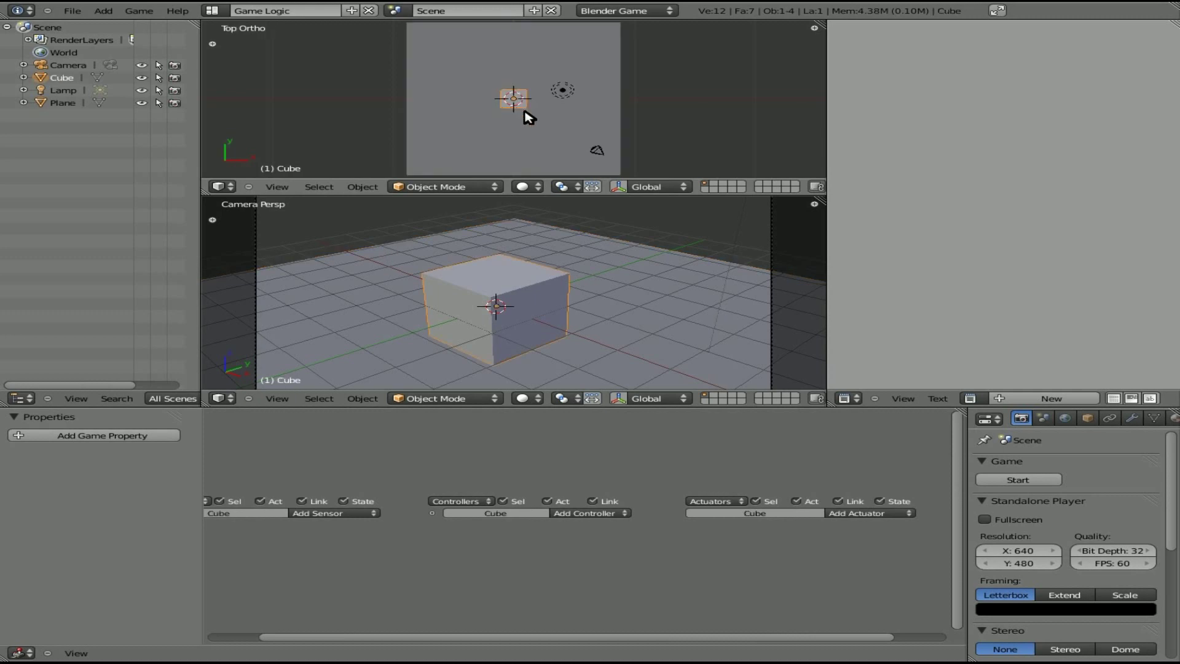
key("shift+d")
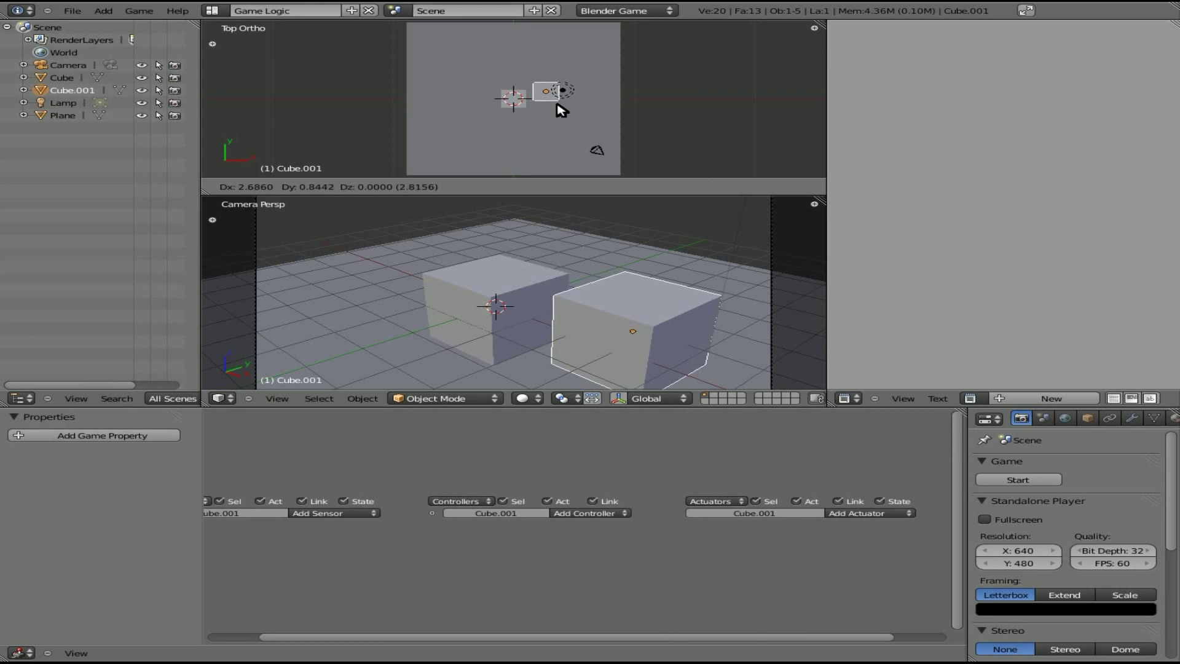
left_click(562, 111)
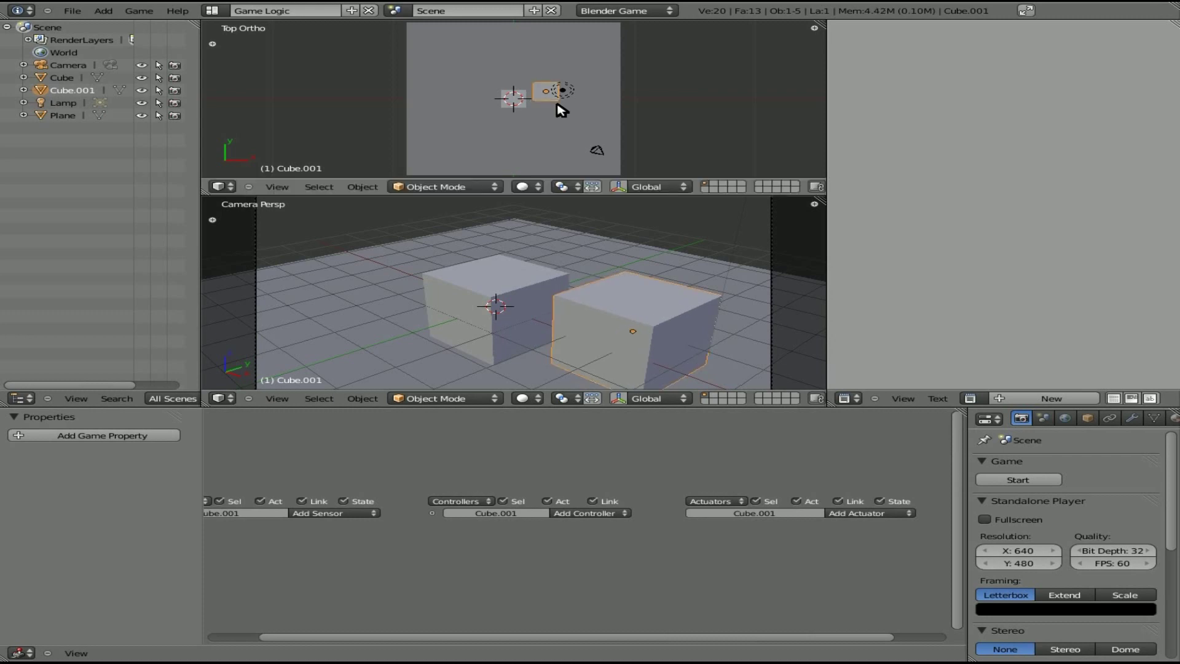
right_click(514, 100)
middle_click_drag(397, 567, 443, 527)
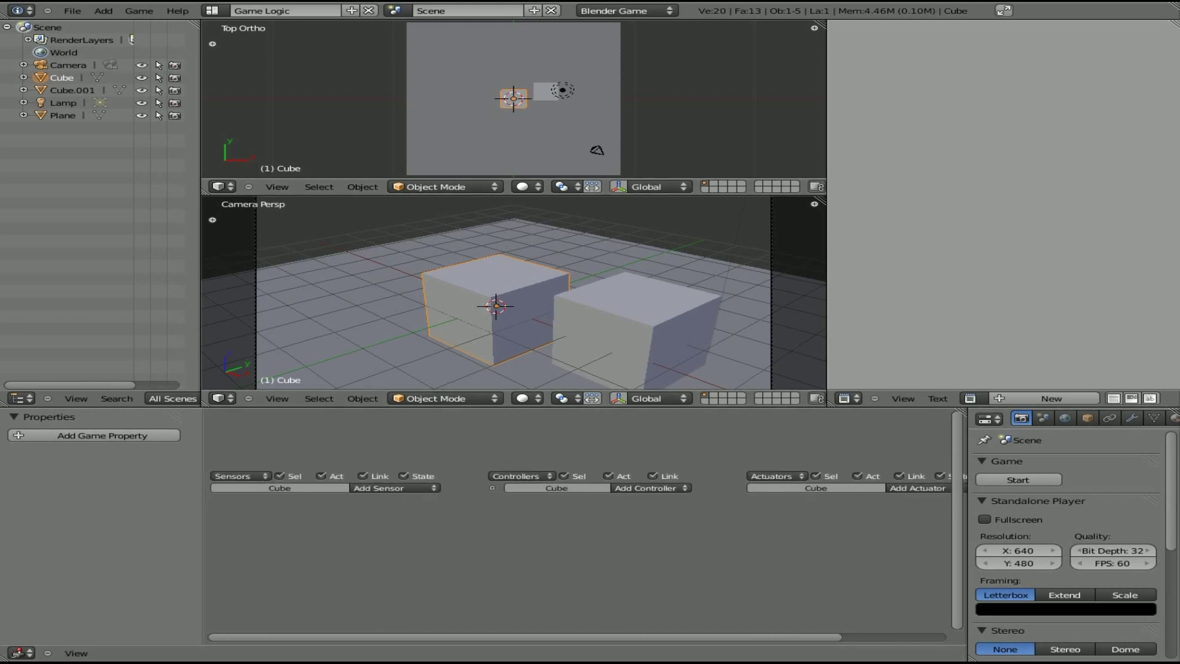
Set the original Cube's Physics Type to Rigid Body in the Physics tab.
scroll(1100, 419, "down", 4)
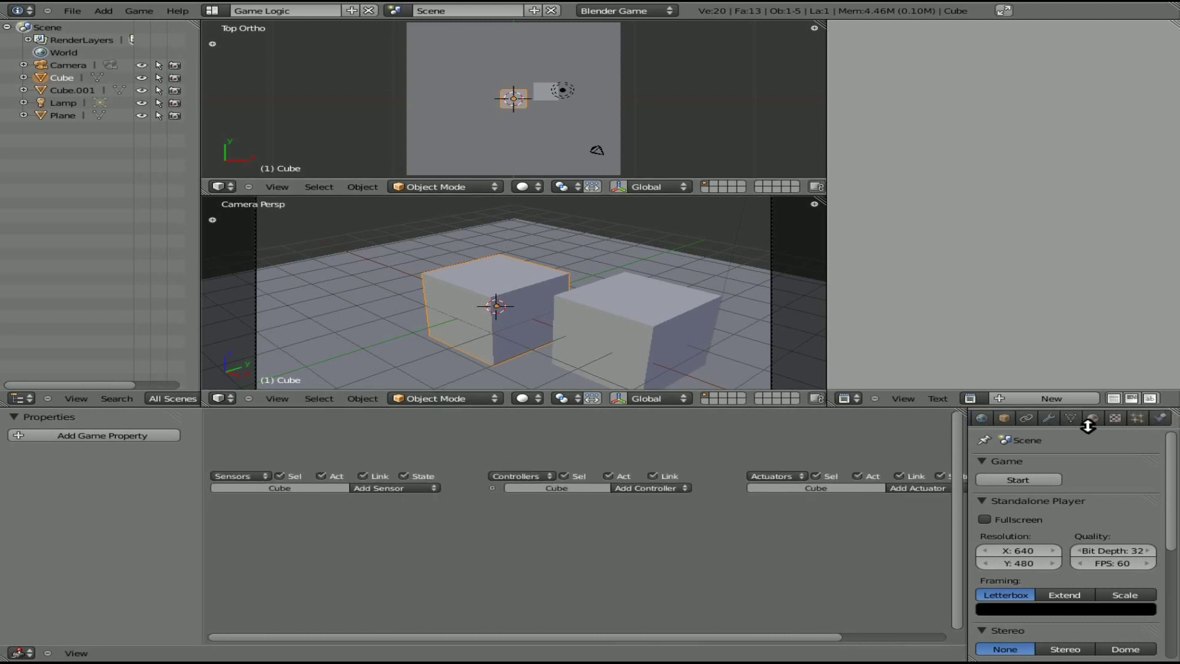
left_click(1162, 419)
left_click(1095, 481)
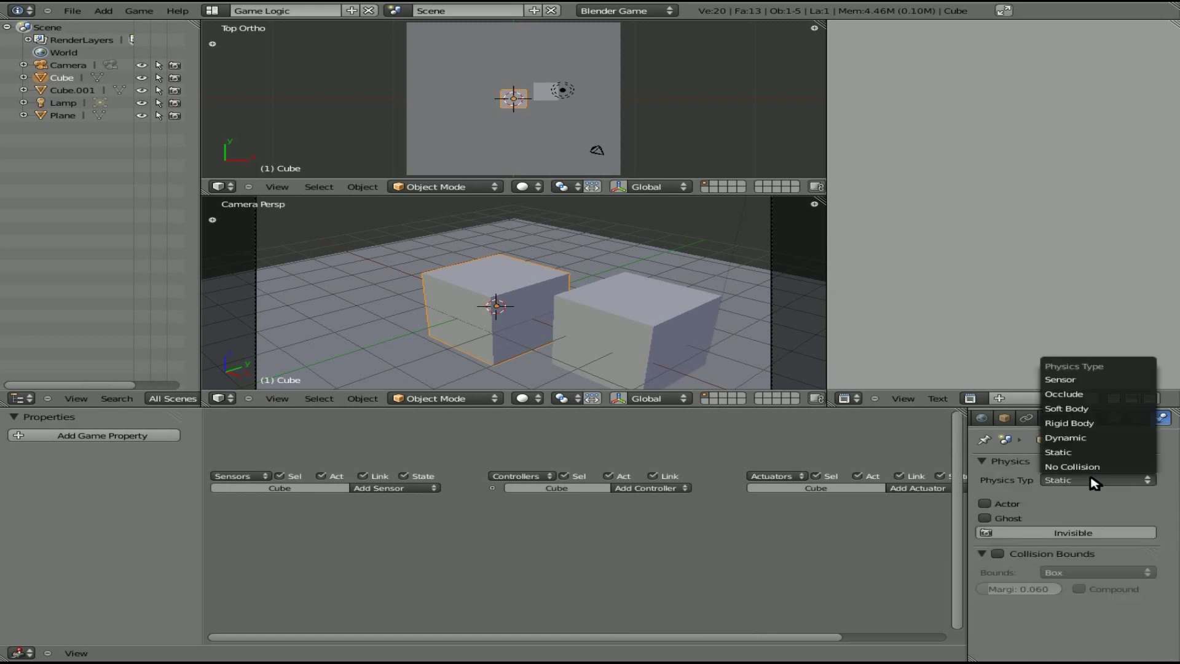
left_click(1086, 429)
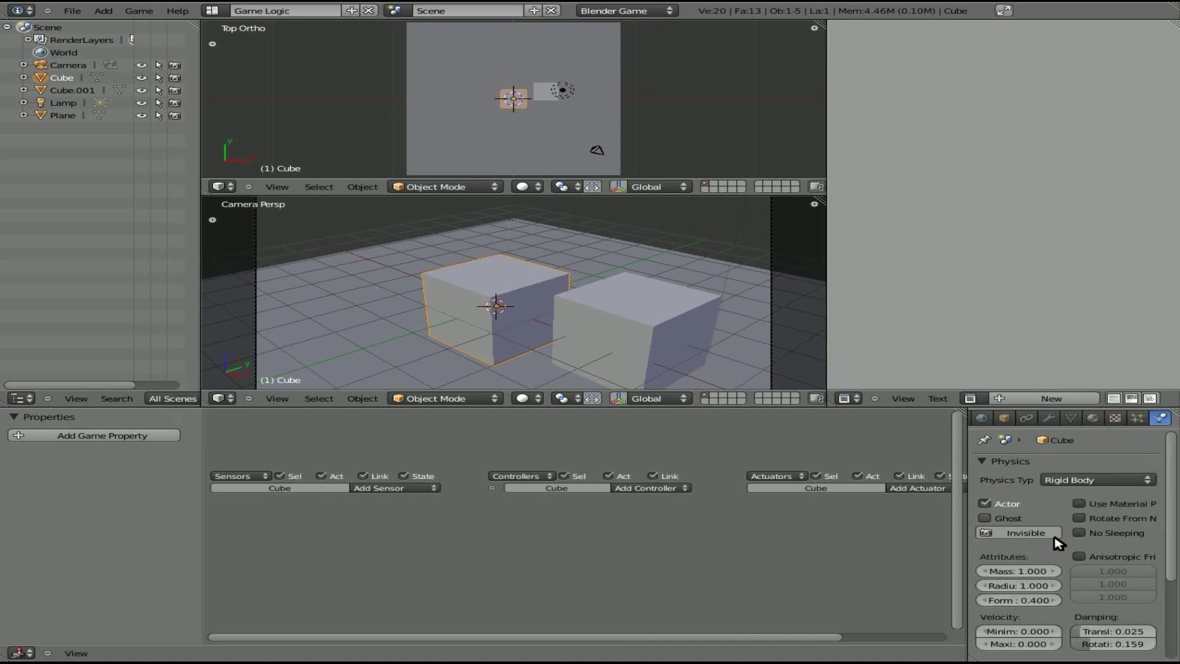
scroll(1067, 621, "down", 5)
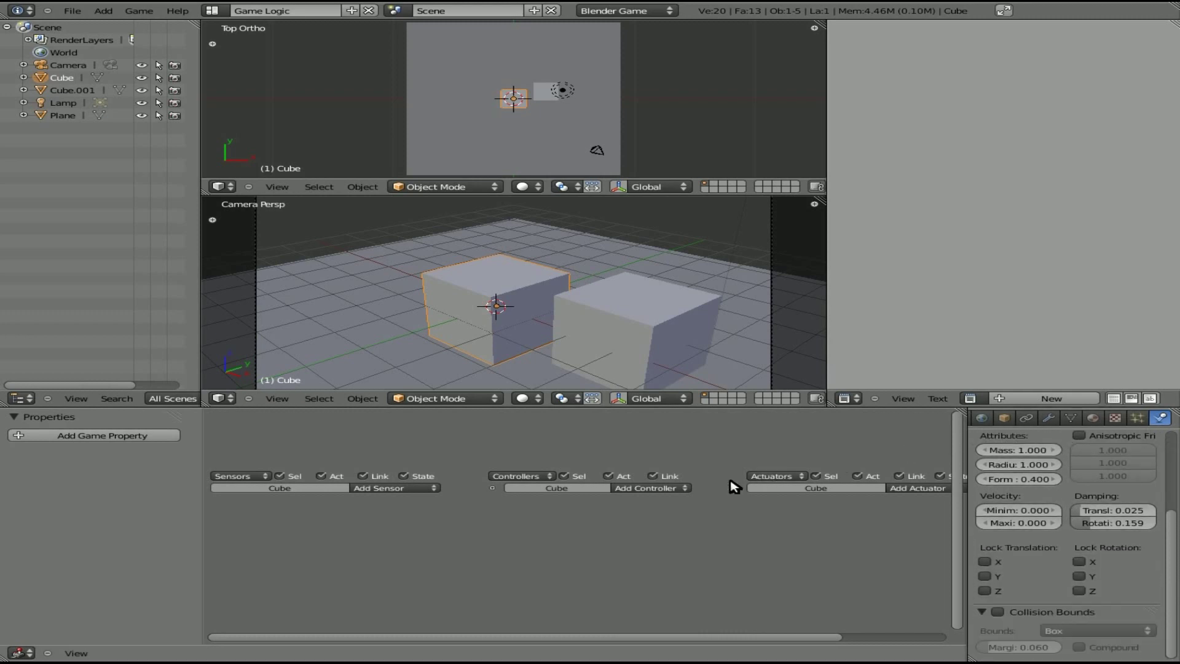
left_click(383, 490)
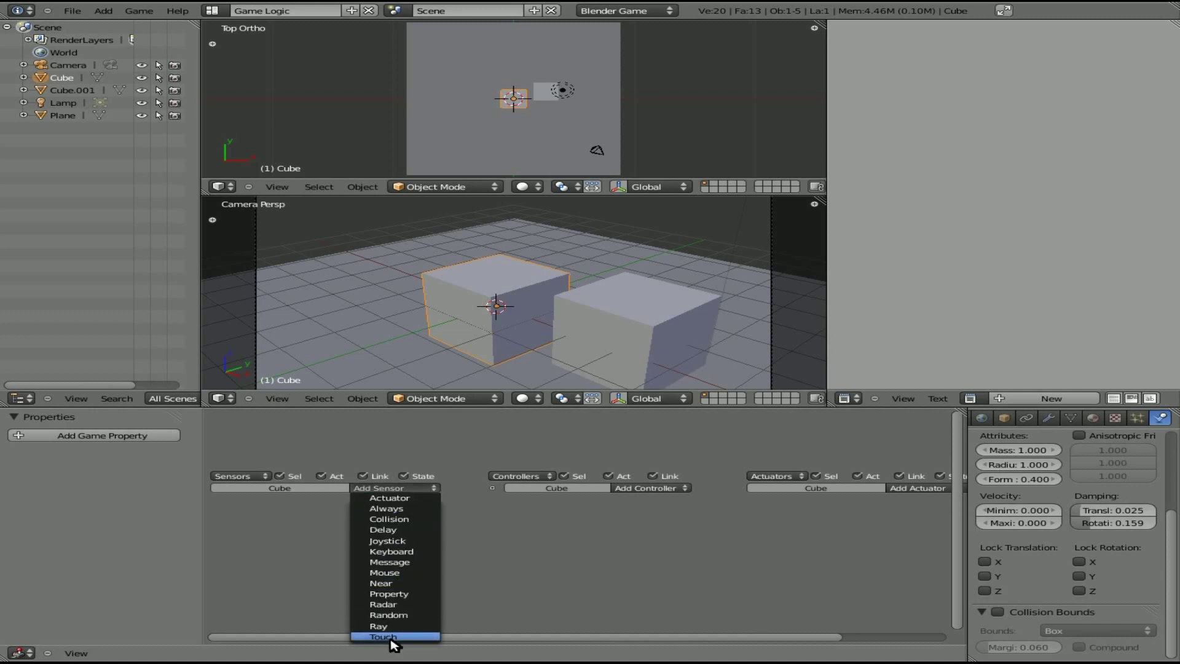
Add a Right Arrow Keyboard sensor, an And controller and a Motion actuator to the Cube.
left_click(414, 554)
key("Right")
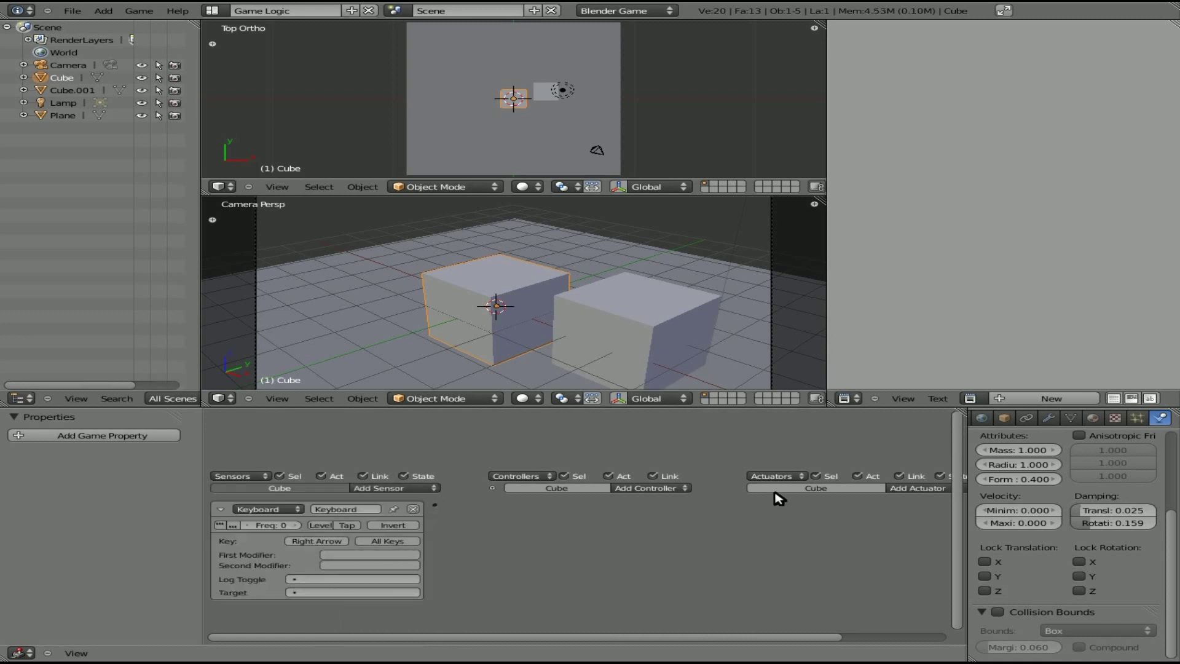
left_click(655, 488)
left_click(647, 500)
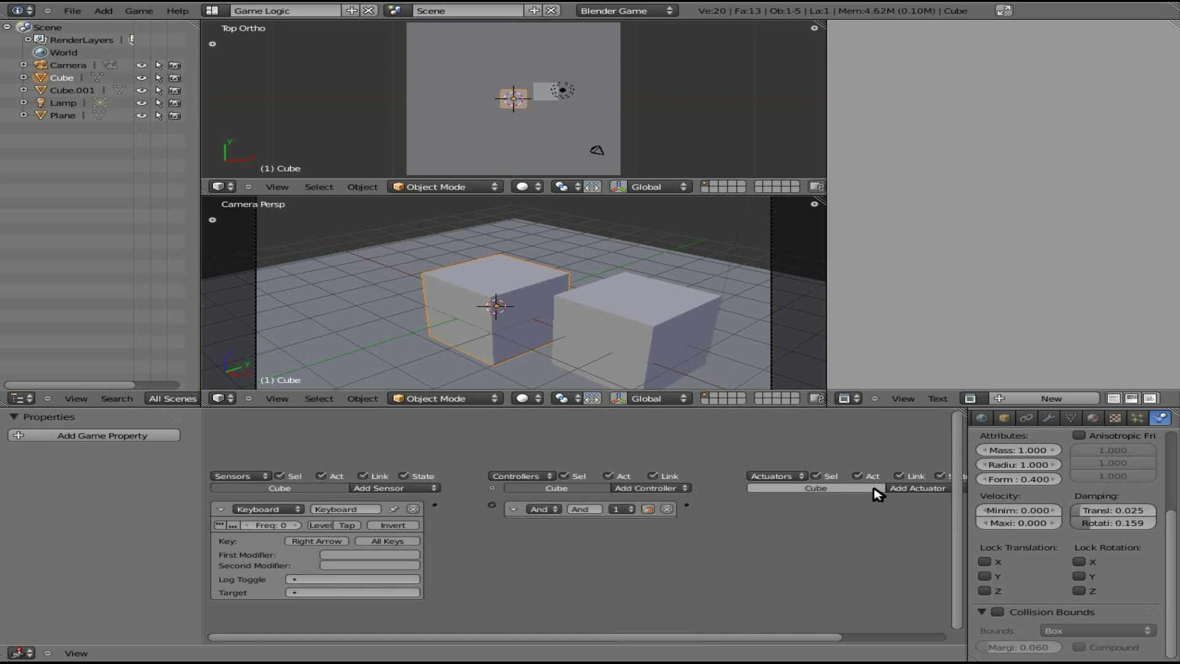
left_click(901, 488)
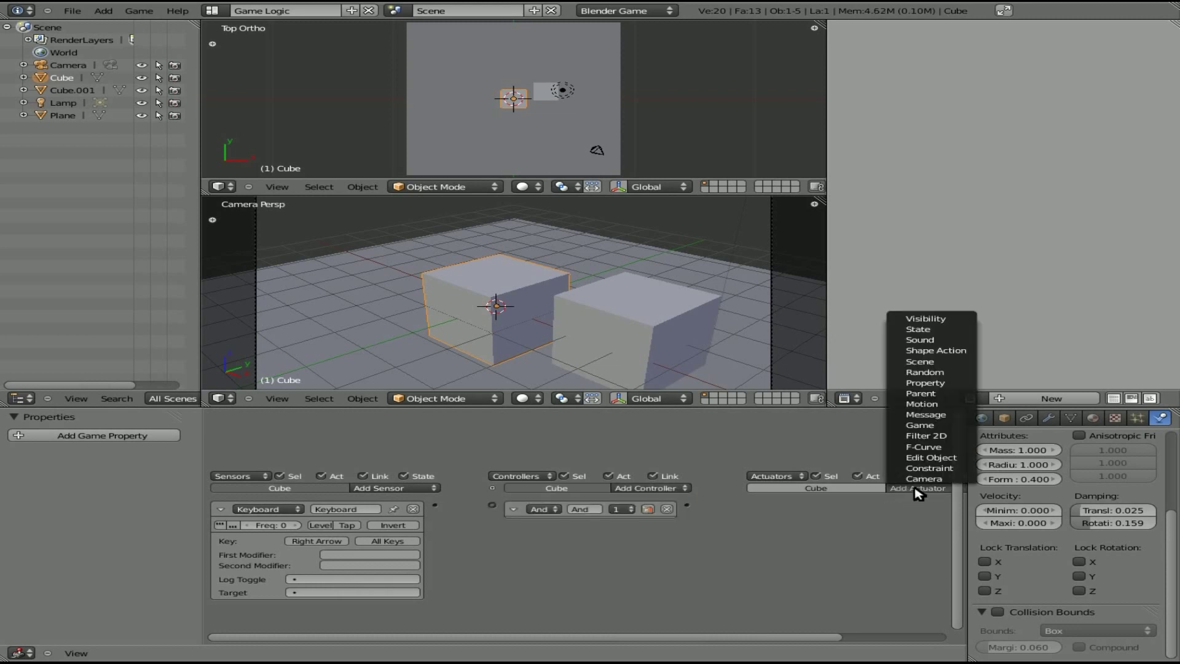
left_click(941, 404)
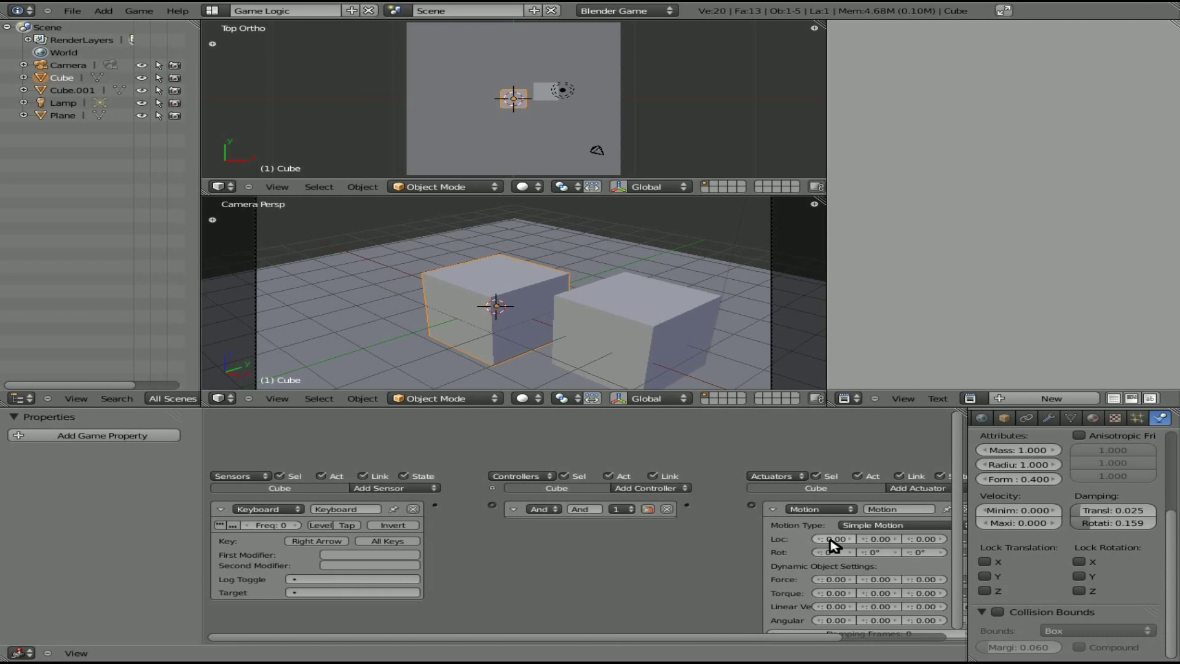
Set the Motion actuator Loc X to 0.10 and link sensor, controller and actuator.
left_click(850, 539)
left_click_drag(435, 505, 492, 505)
left_click_drag(686, 505, 757, 508)
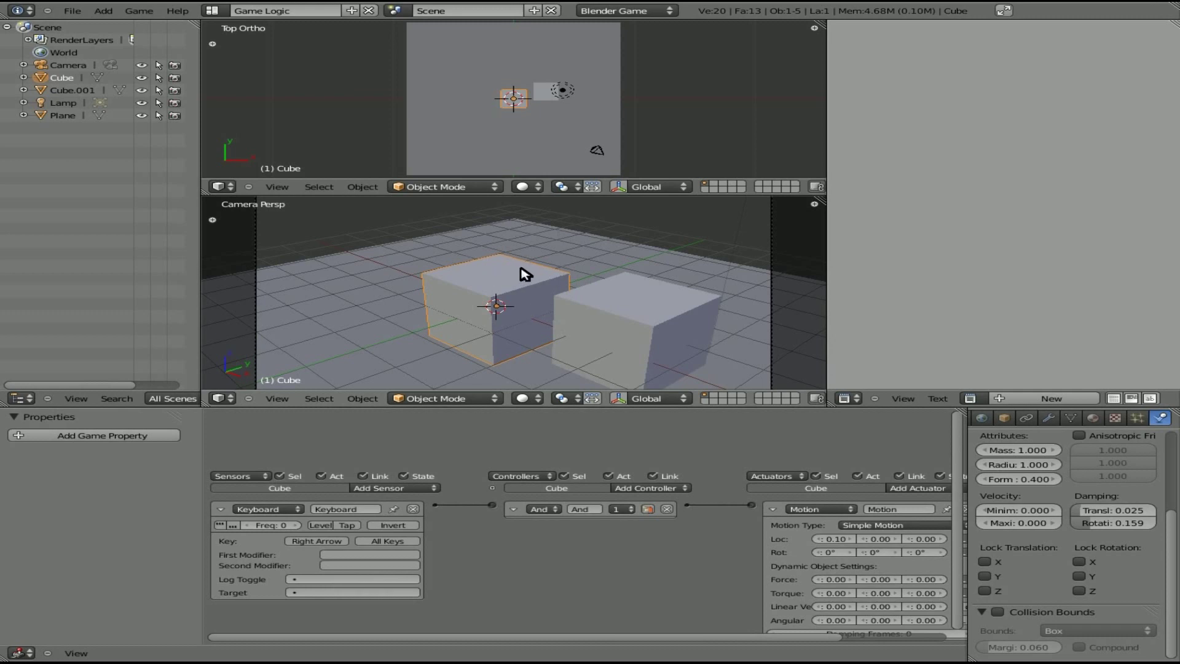
key("p")
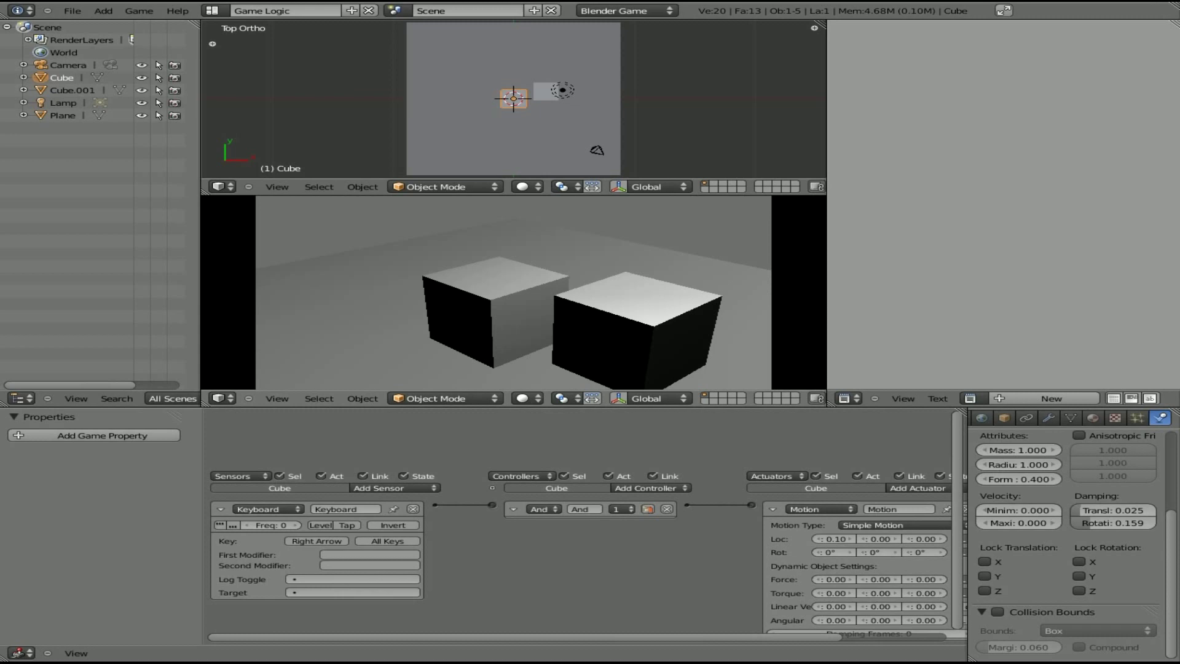
key("Right")
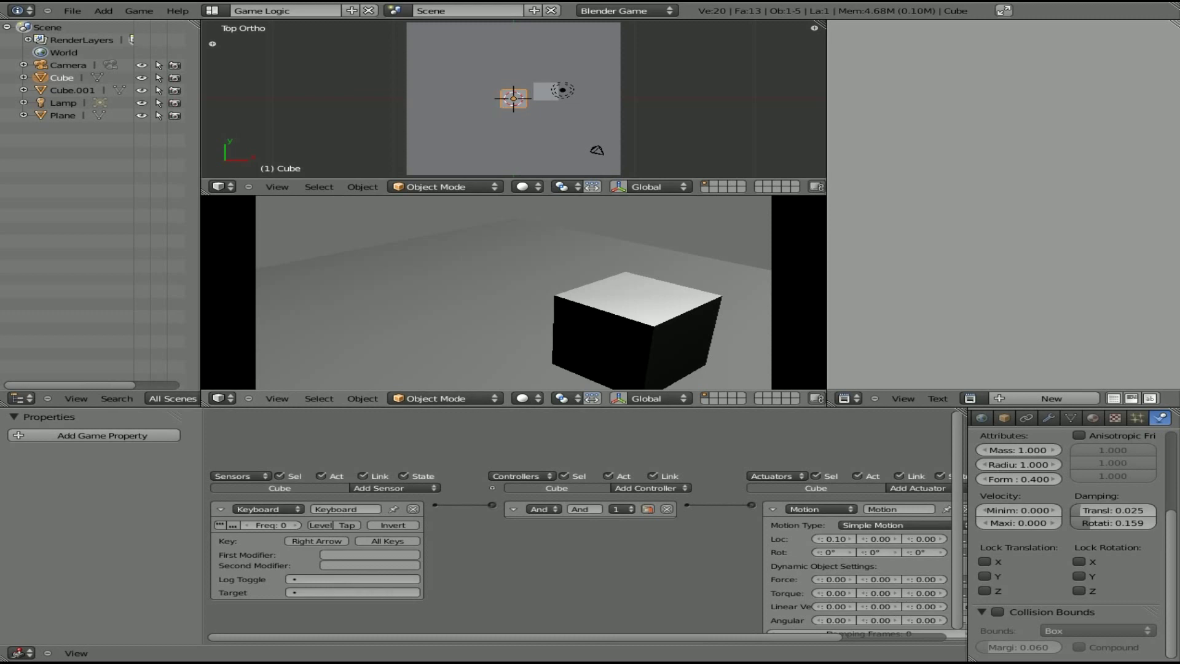
key("Escape")
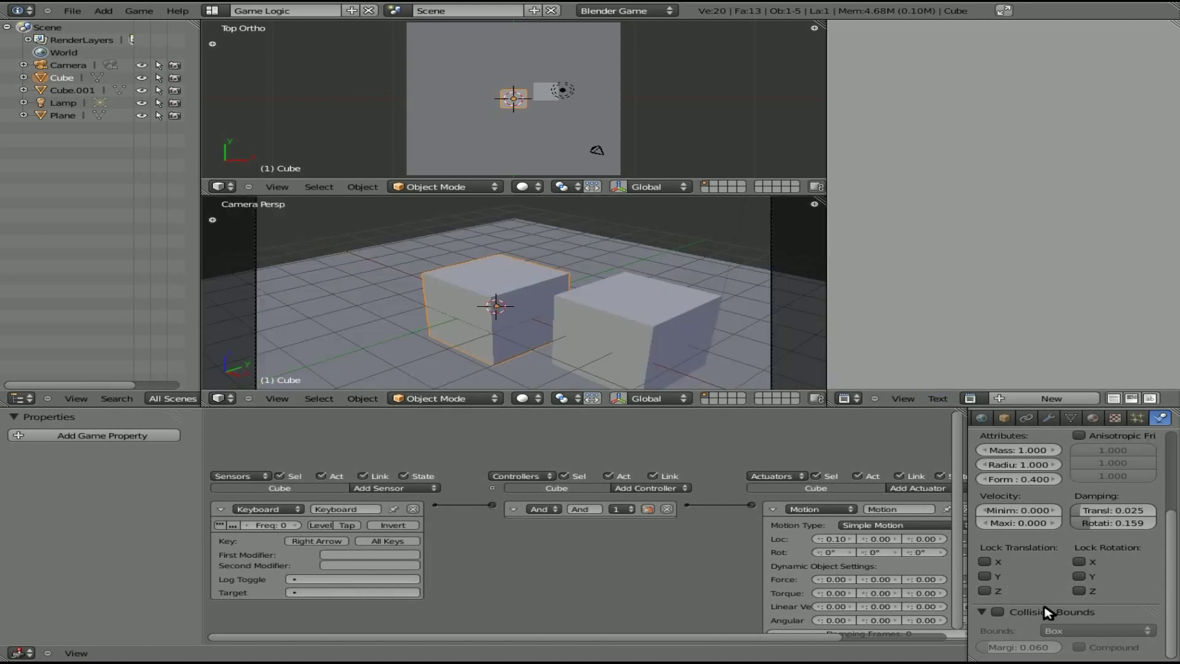
middle_click_drag(1062, 469, 1041, 577)
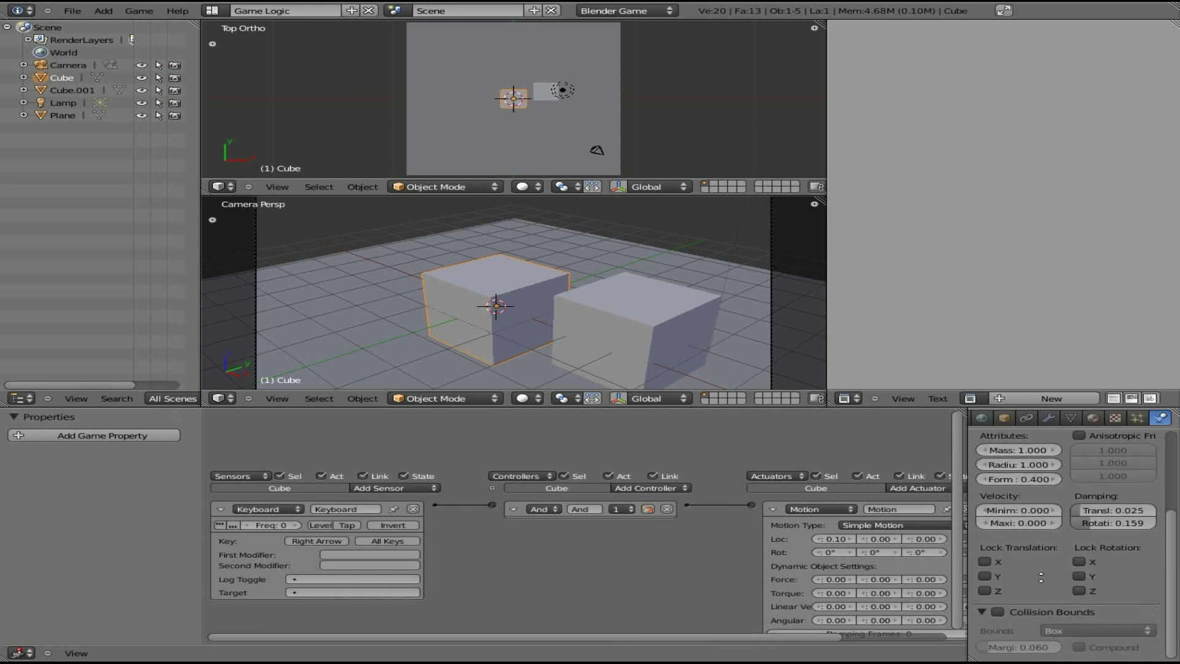
Enable Box collision bounds on the Cube and test-run pushing it into the second cube.
left_click(997, 613)
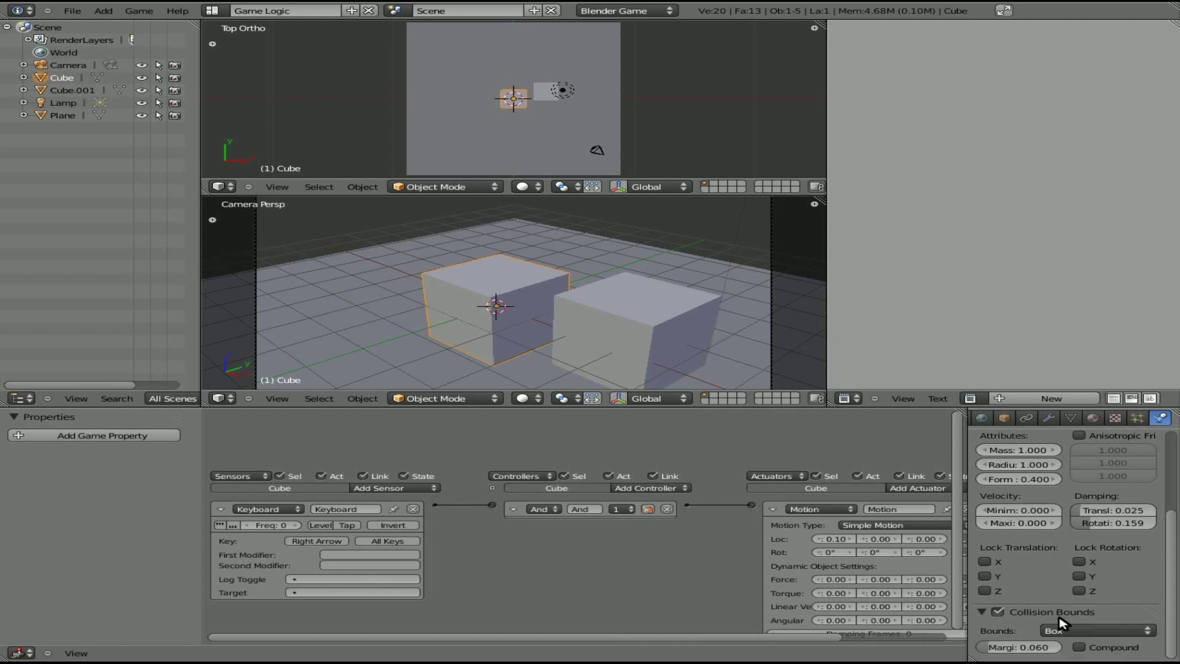
left_click(1118, 632)
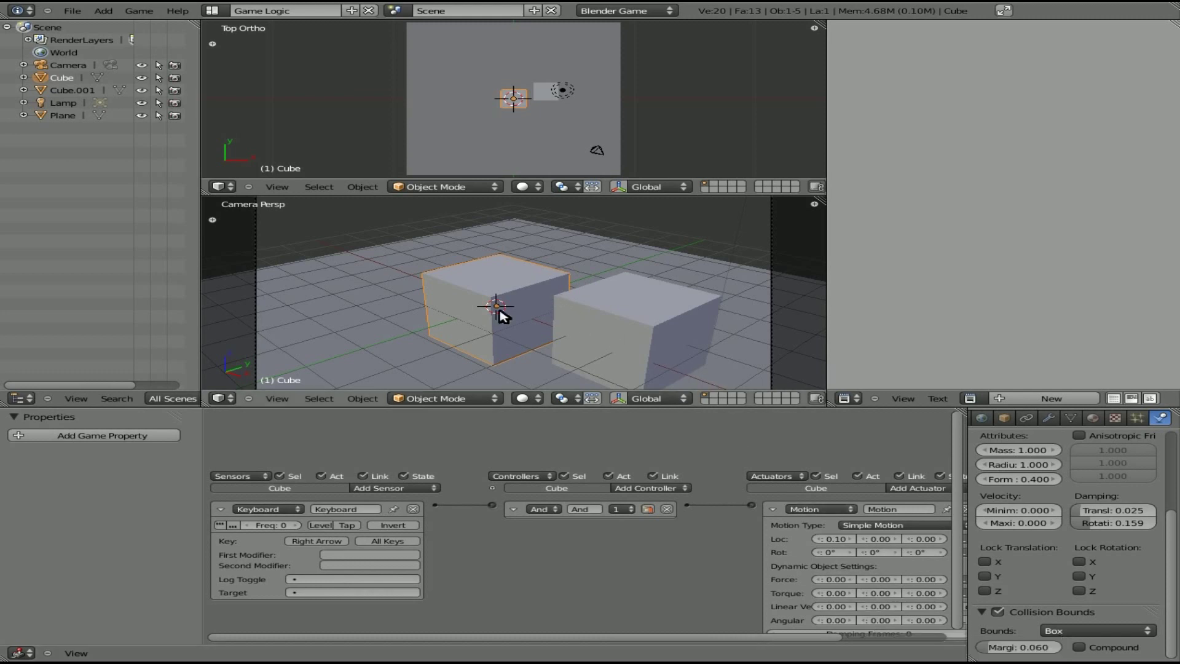
key("p")
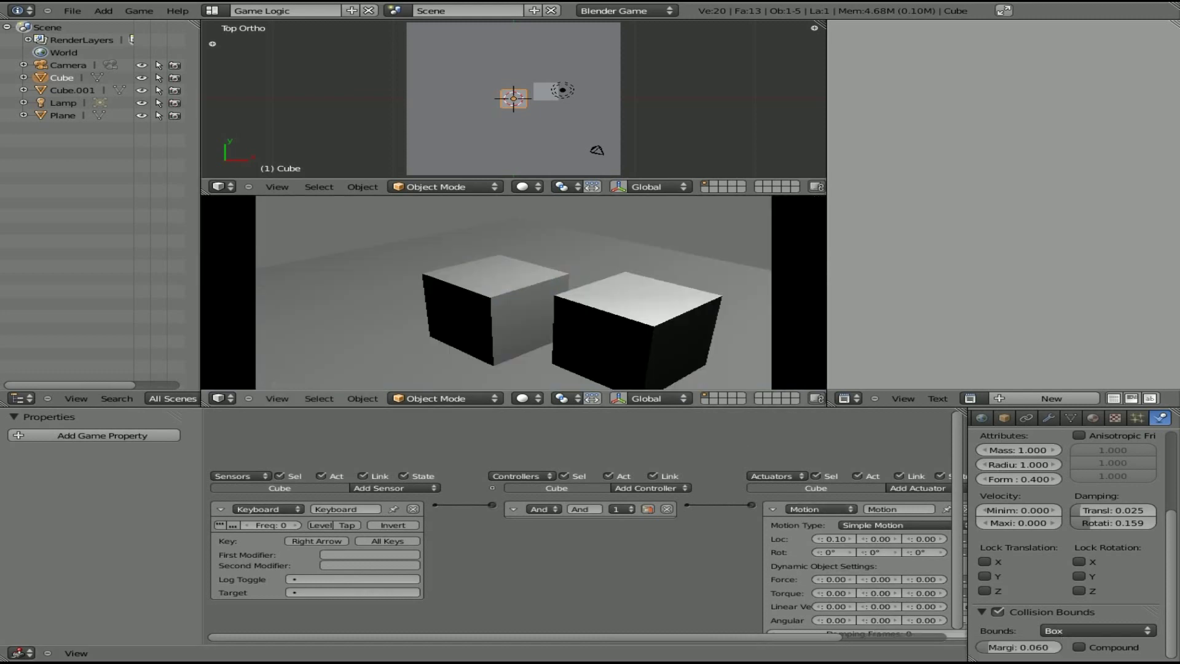
key("Right")
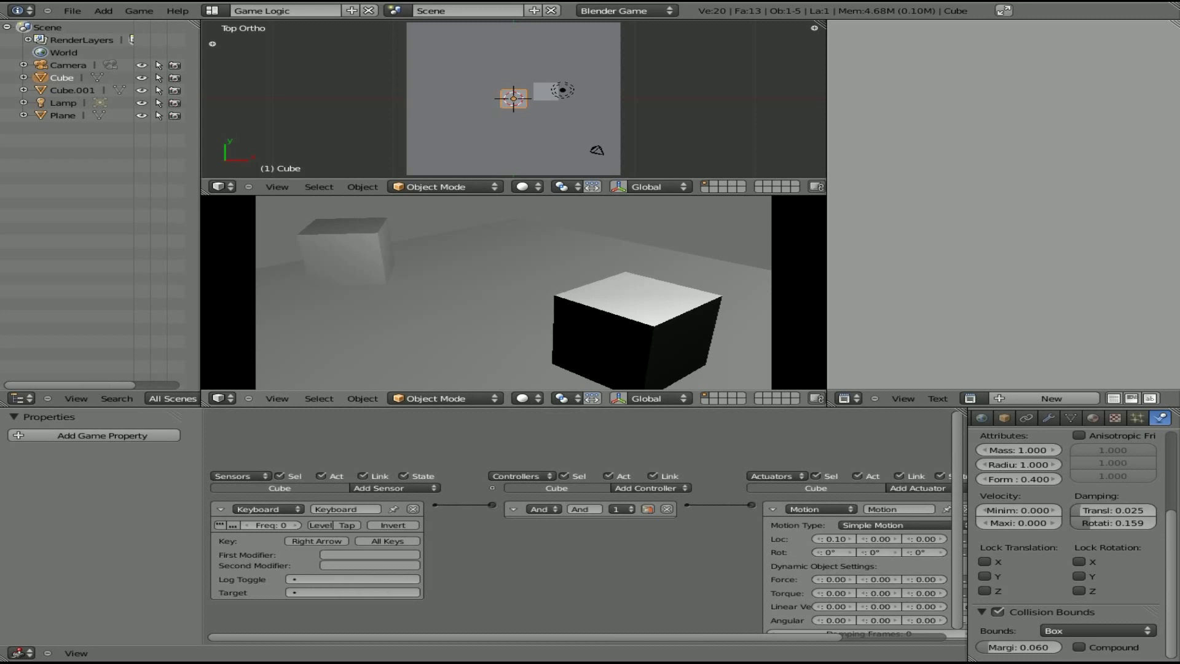
key("Escape")
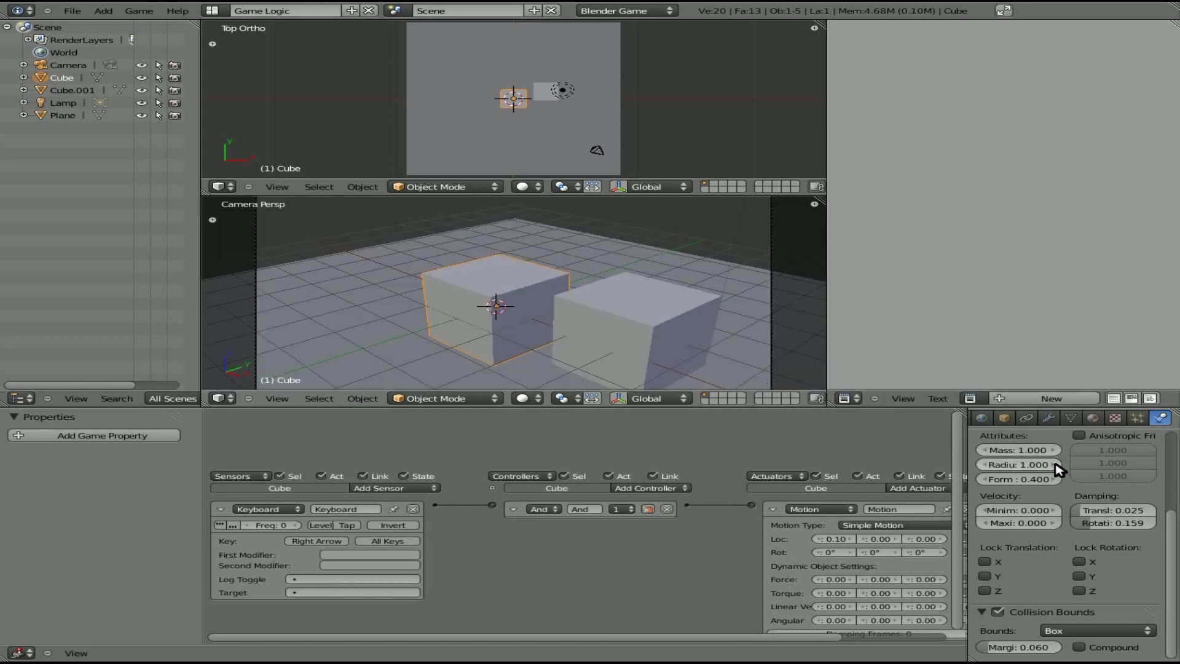
scroll(1069, 504, "up", 5)
Raise the Cube's translation damping to 1.000 and test it pushing against the second cube.
scroll(1081, 535, "down", 5)
scroll(1083, 578, "up", 6)
middle_click_drag(1084, 616, 1081, 499)
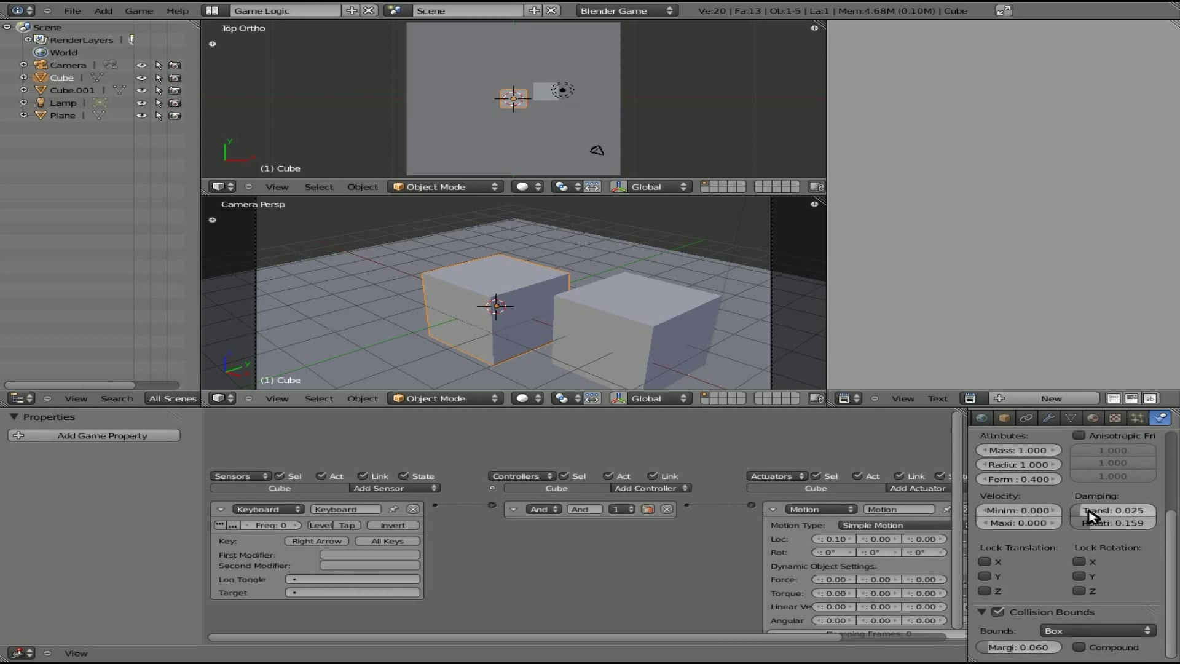
left_click_drag(1083, 512, 1171, 516)
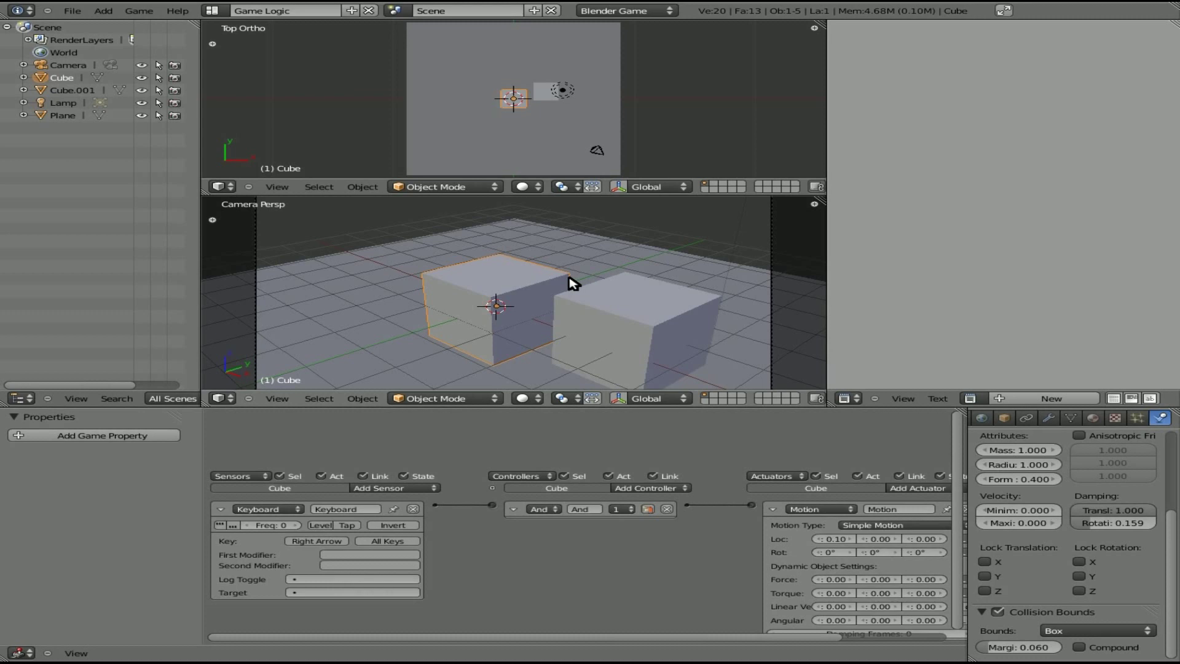
key("p")
key("Right")
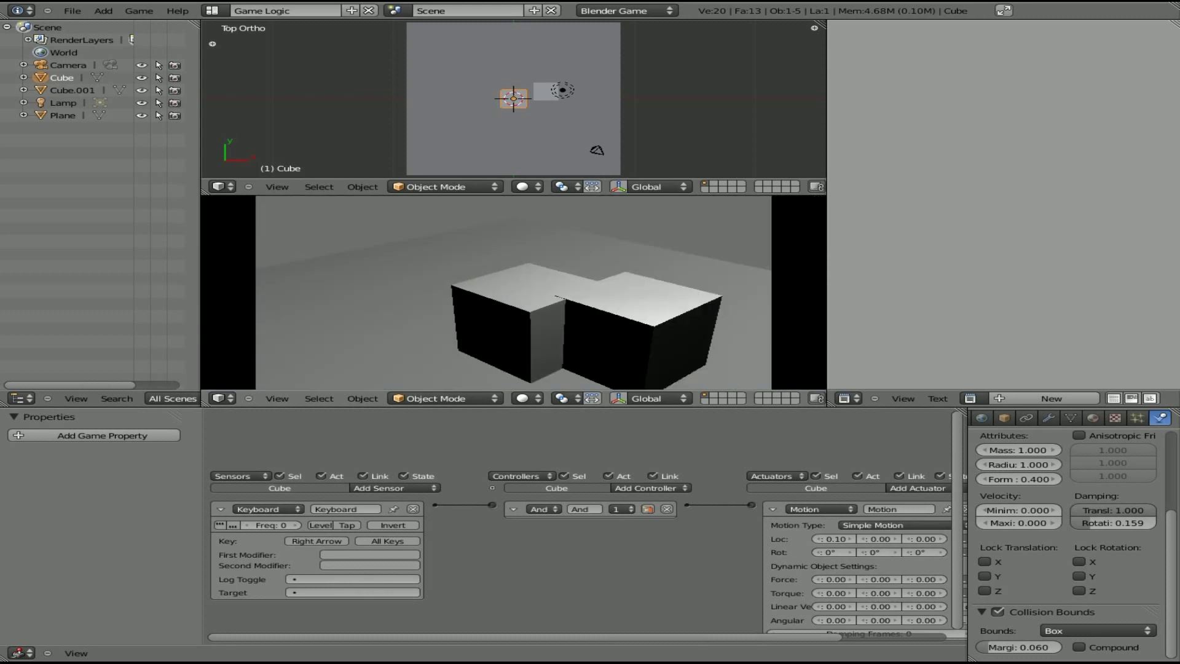
key("Right")
key("Right")
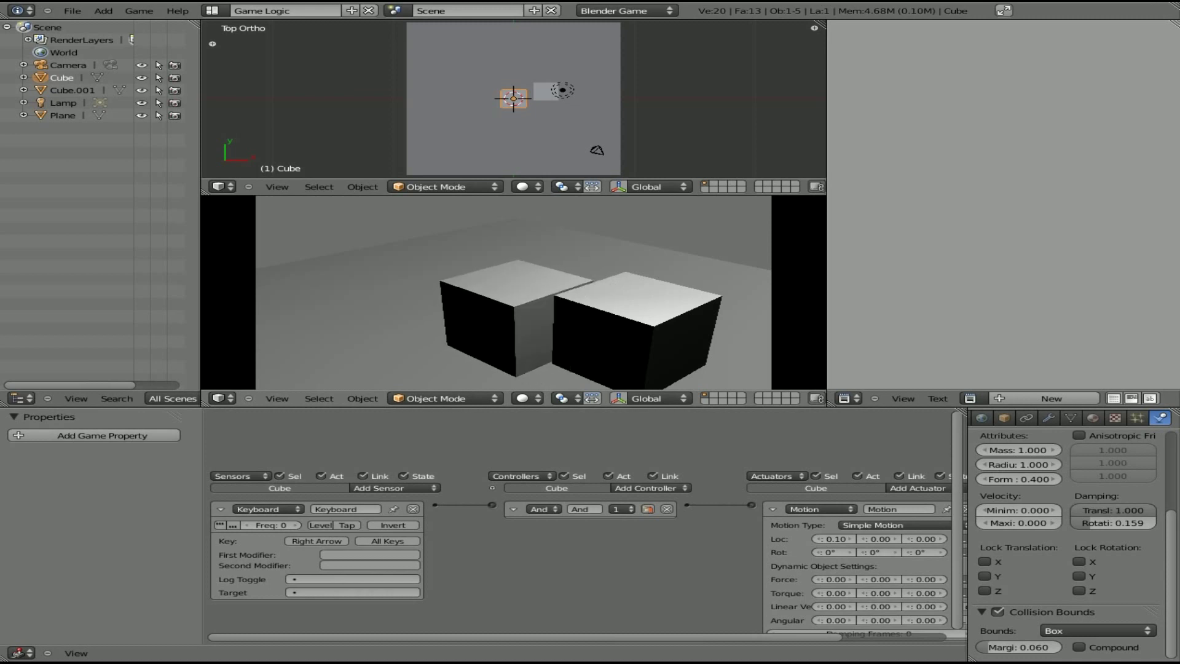
key("Escape")
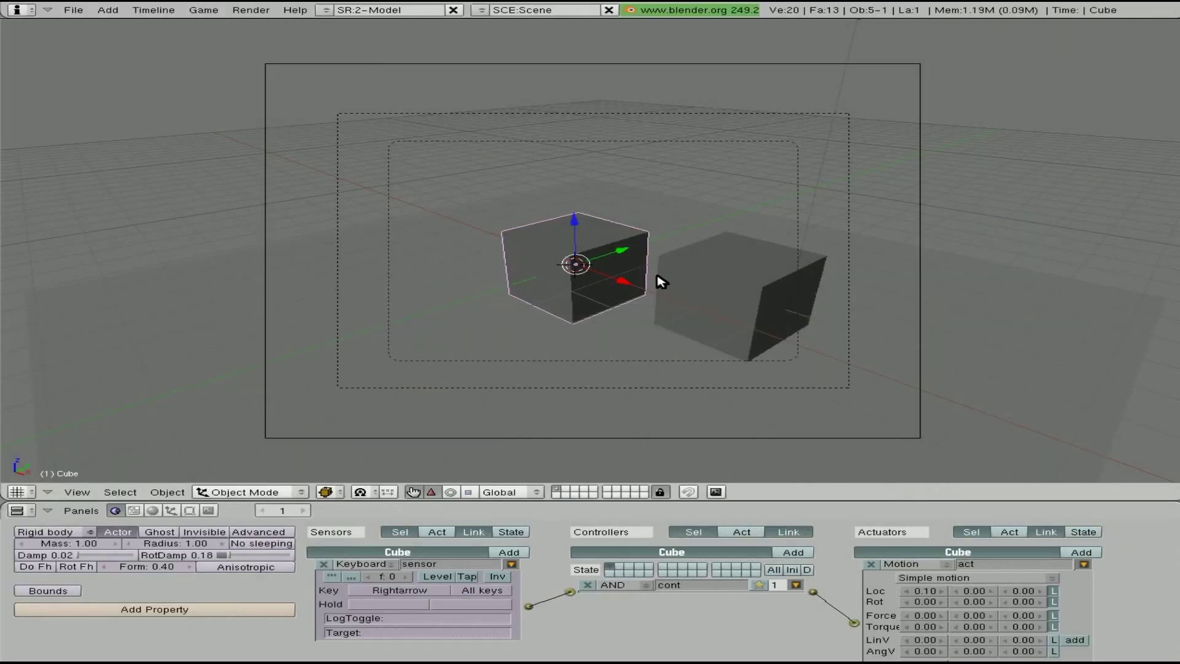
Test-run the Blender 2.49 scene, enable Box bounds on the Cube, and test again.
key("p")
key("Right")
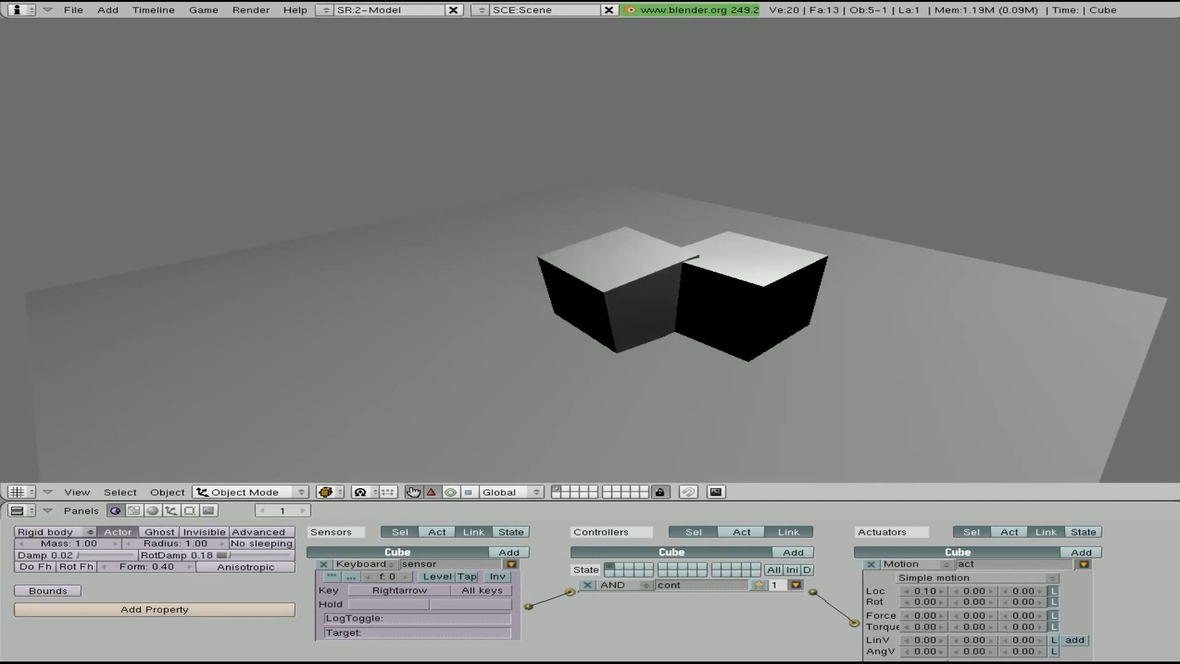
key("Escape")
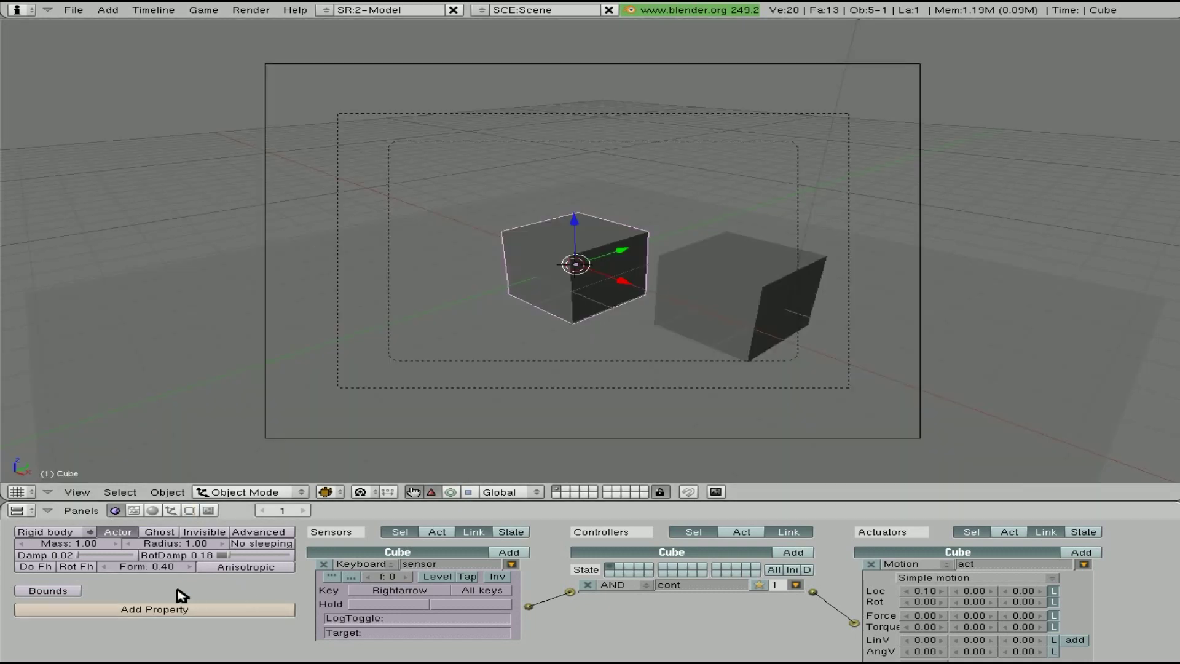
left_click(50, 591)
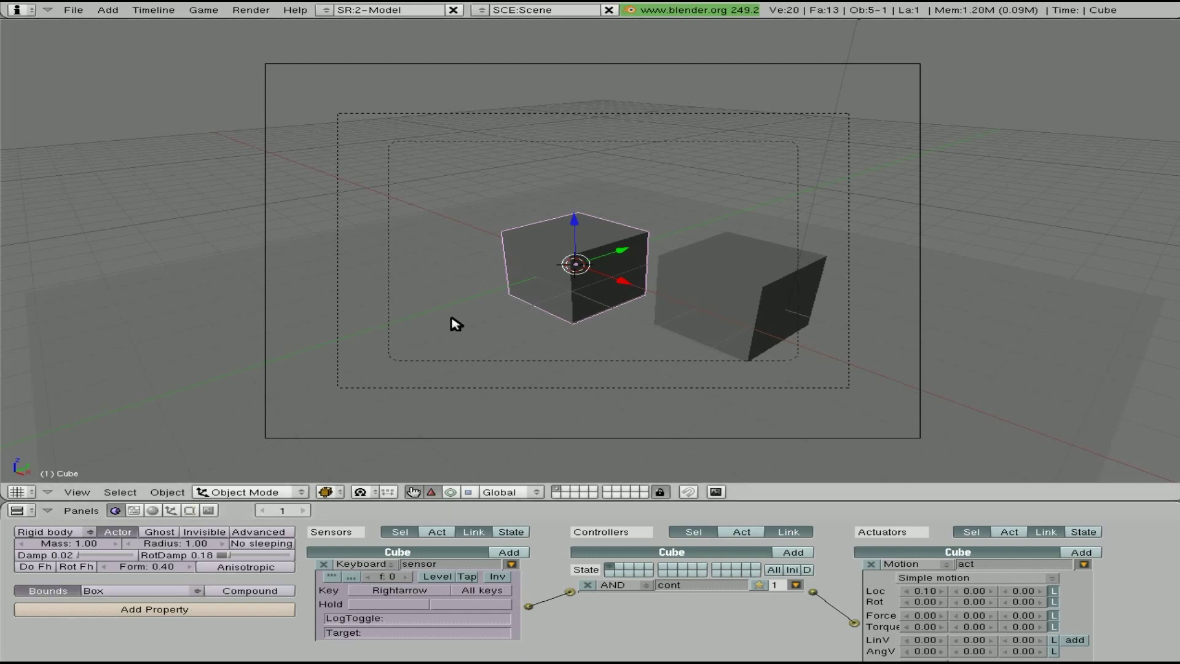
key("p")
key("Right")
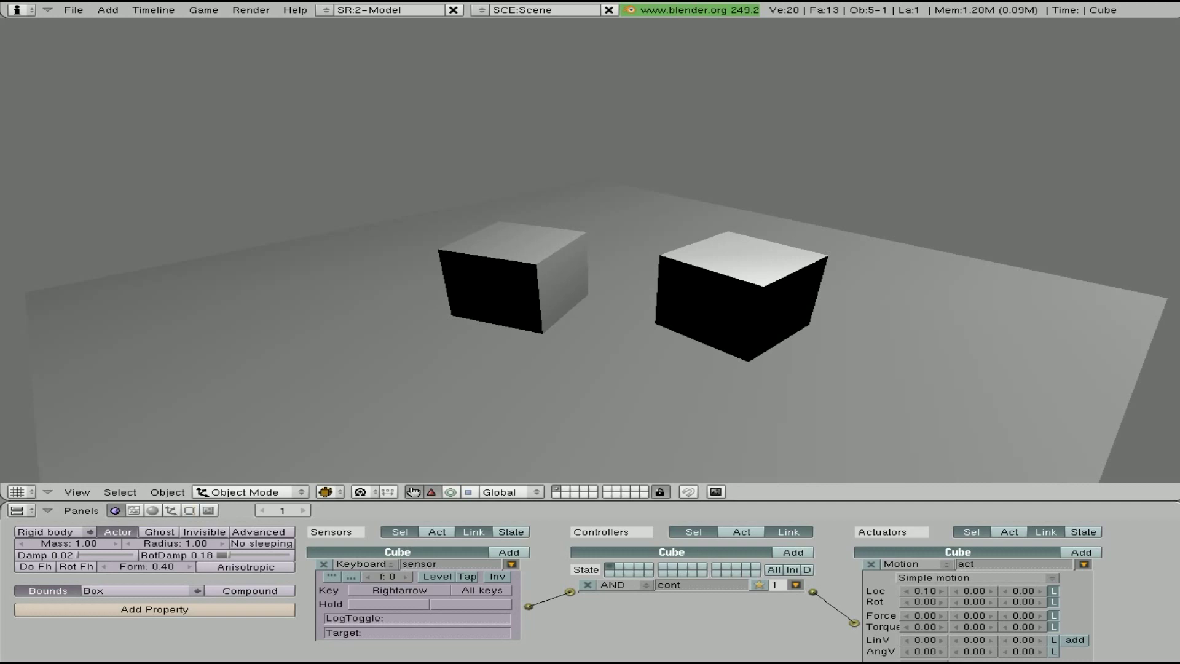
key("Escape")
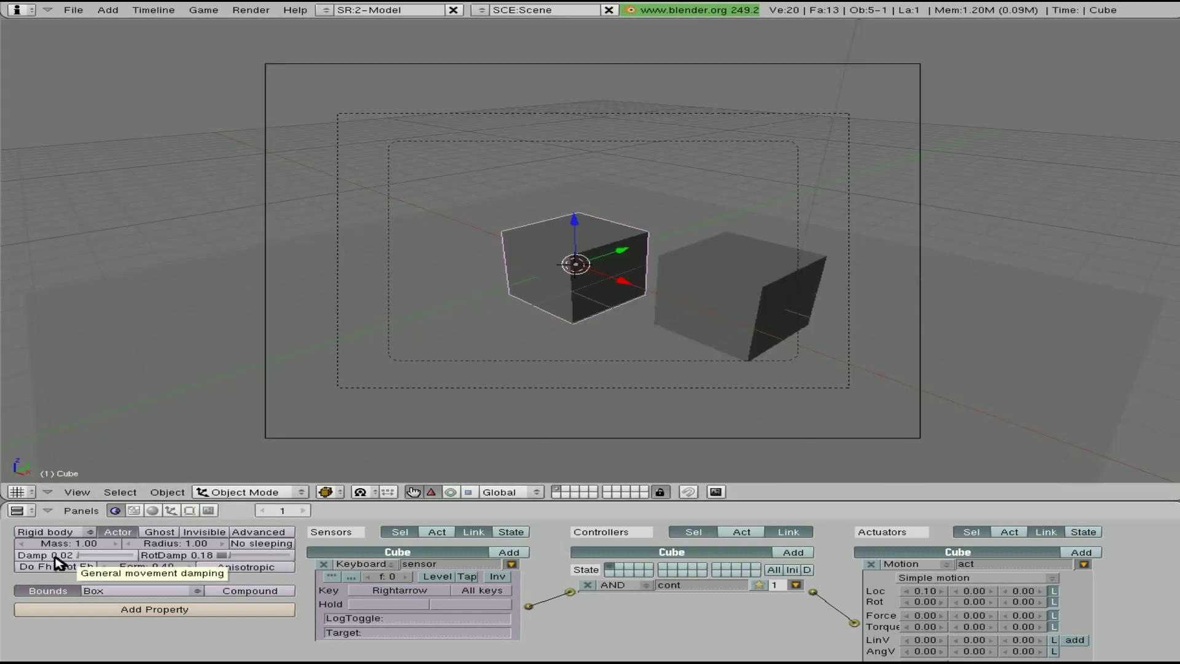
Raise the Cube's damping to 1.00 and test it resting against the second cube.
left_click_drag(75, 558, 179, 566)
key("p")
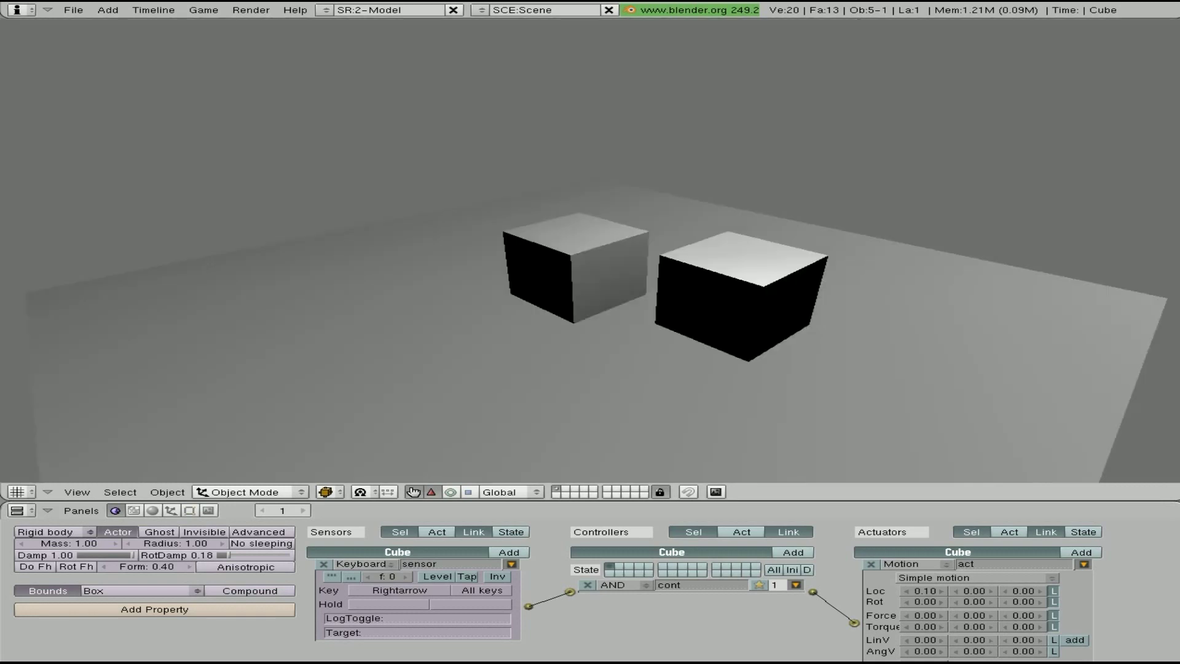
key("Right")
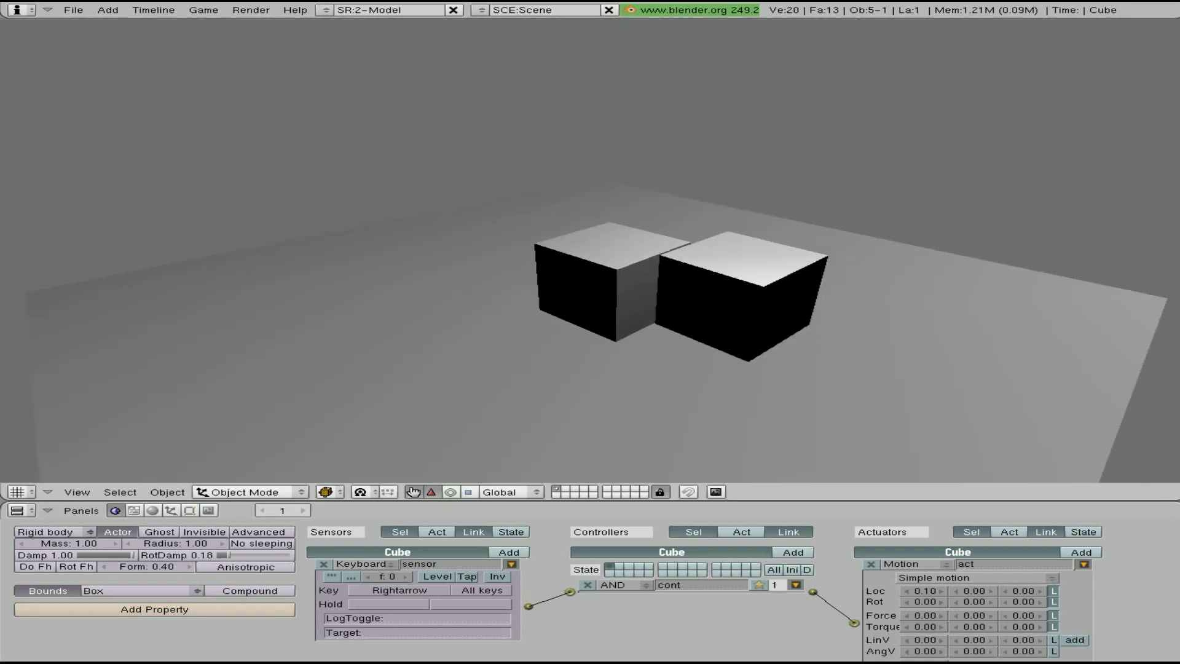
key("Escape")
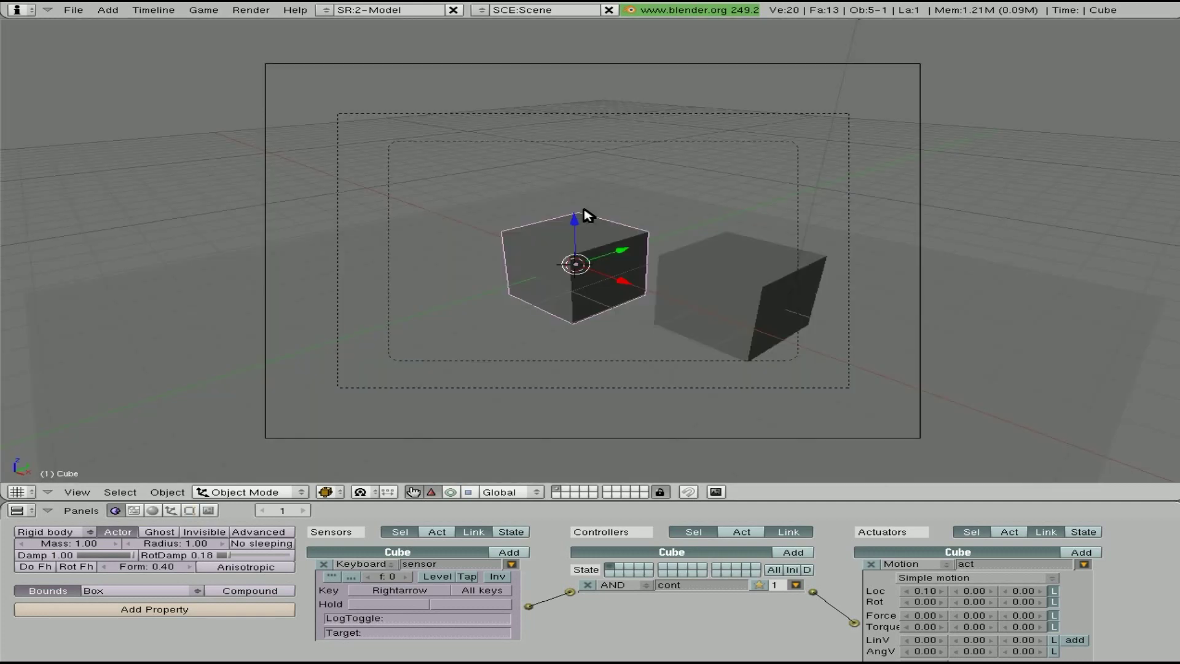